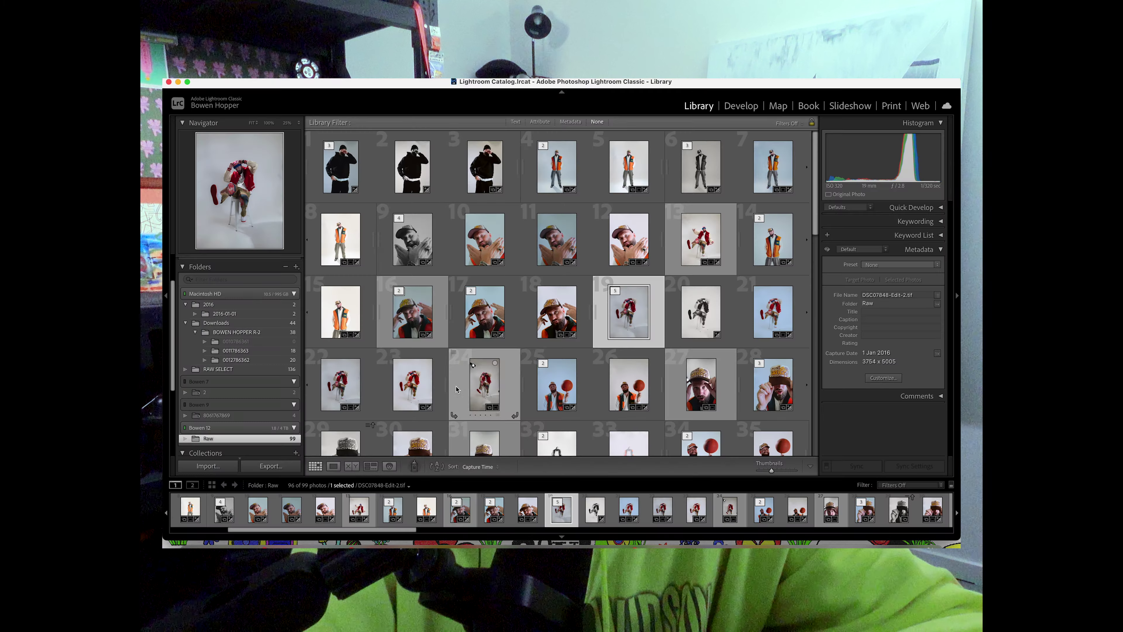
Browse the Library grid to find the portrait of the man on the stool and open it in Develop.
scroll(440, 305, down, 5)
scroll(440, 304, down, 5)
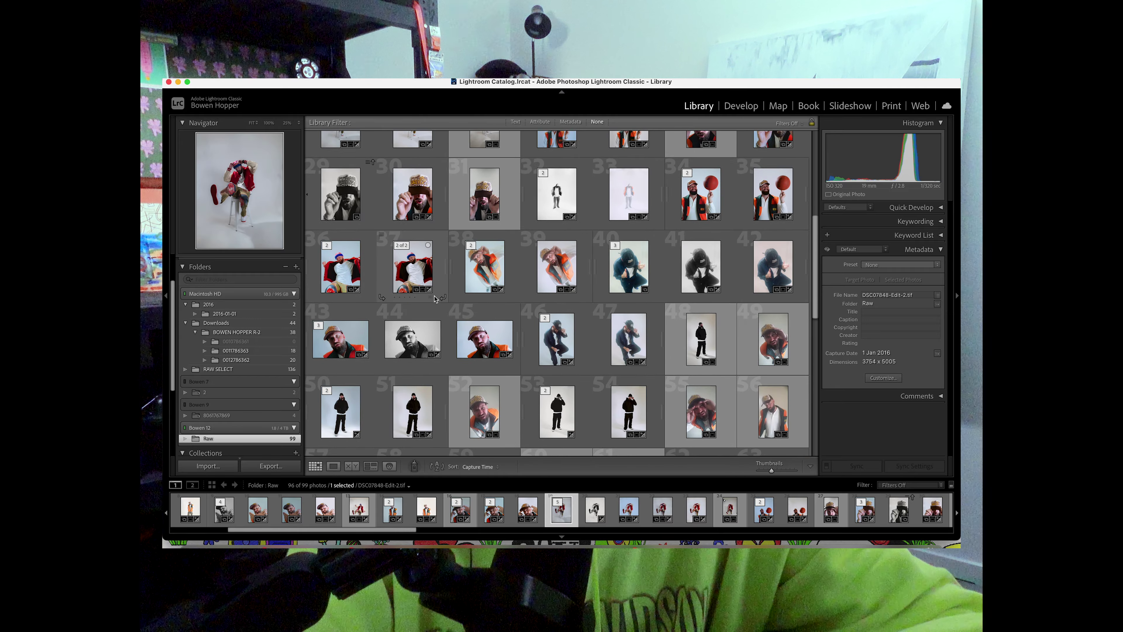
scroll(432, 296, up, 10)
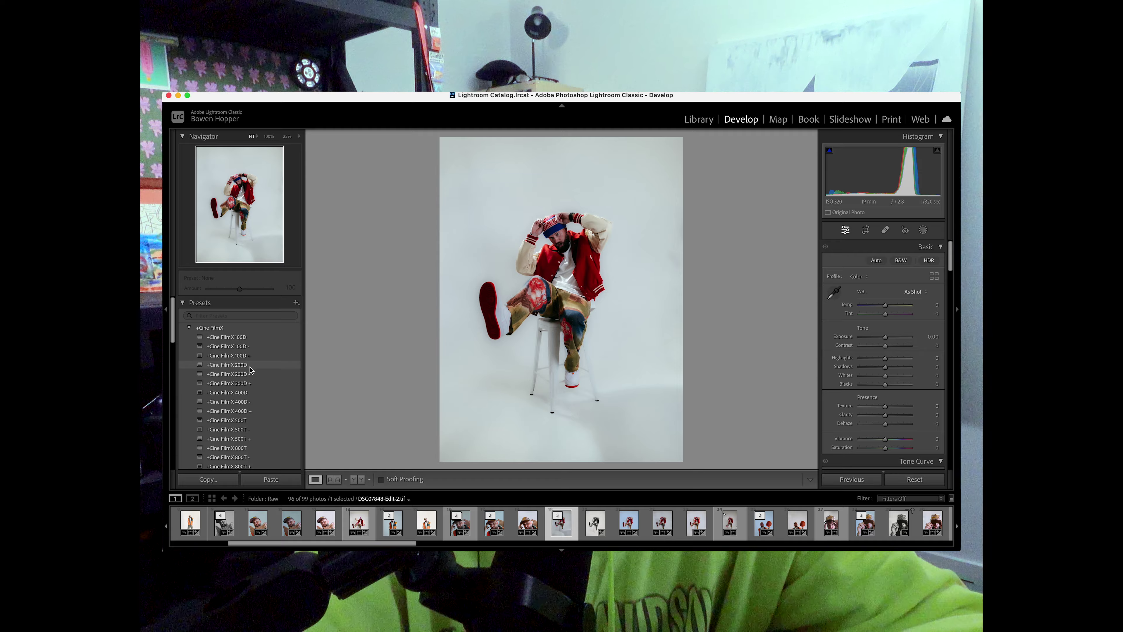
scroll(249, 389, down, 2)
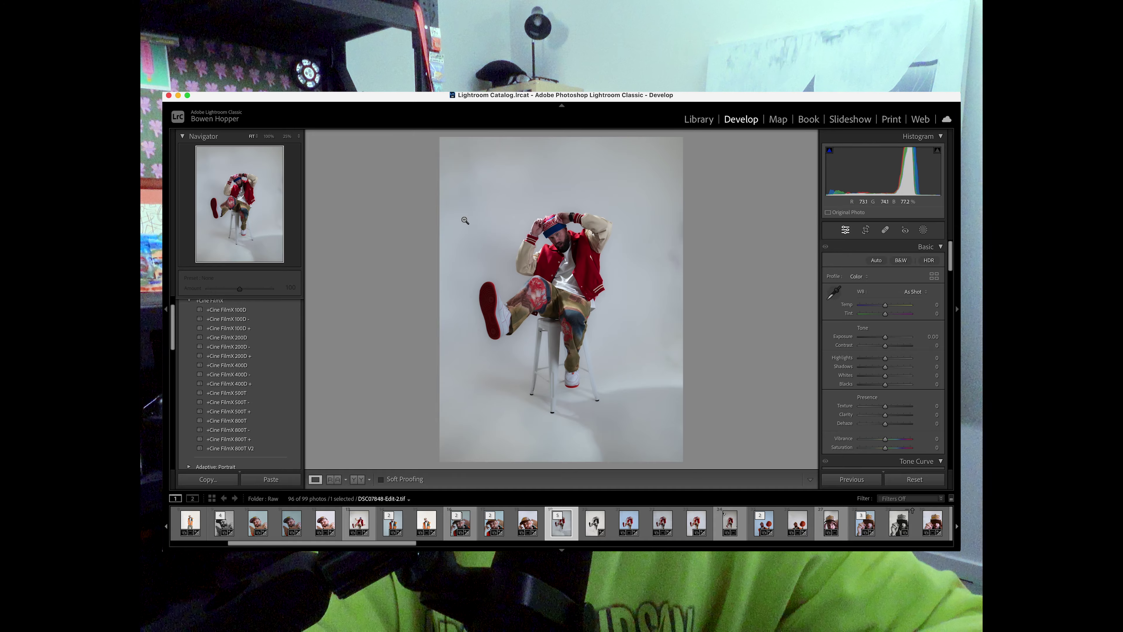
Send a copy with Lightroom adjustments to the Dehancer Lightroom Plugin.
right_click(564, 269)
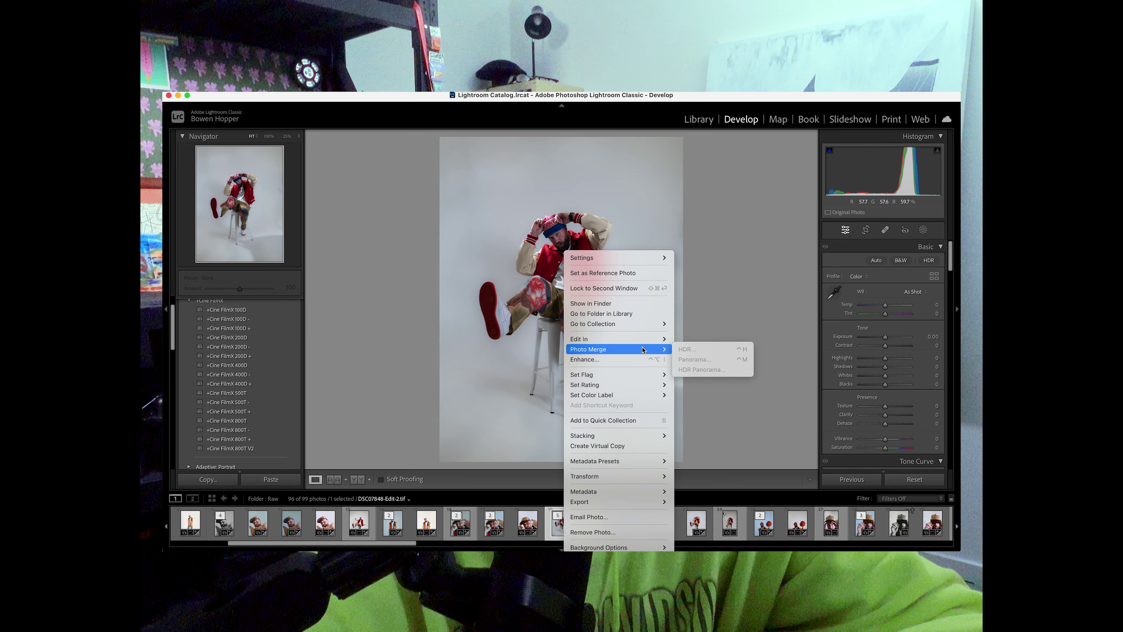
mouse_move(630, 342)
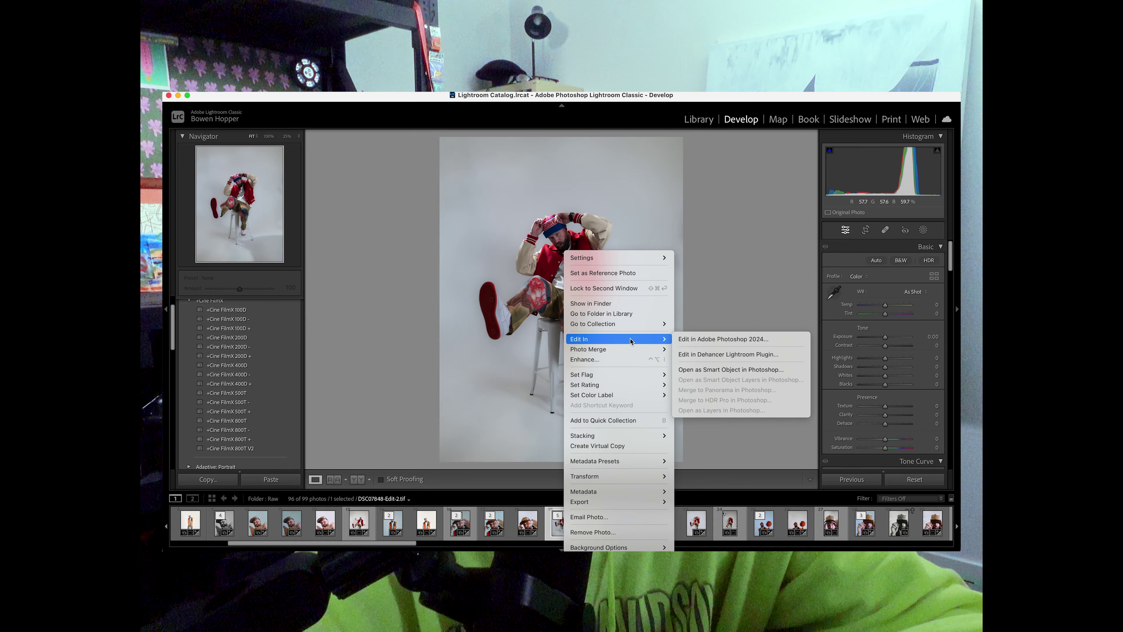
click(713, 355)
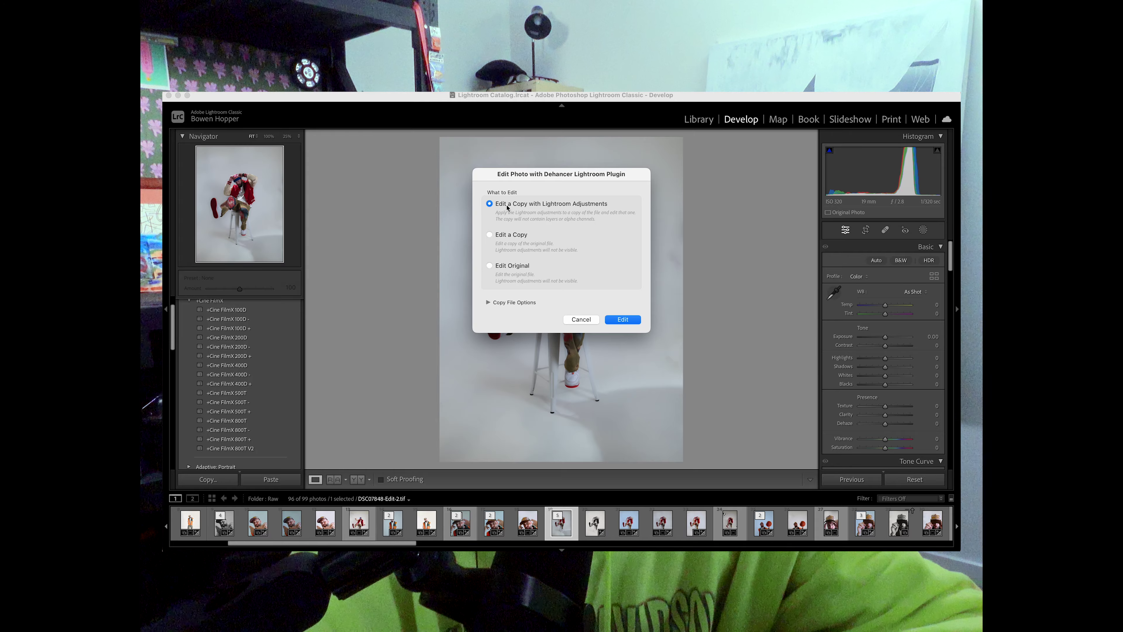
click(629, 321)
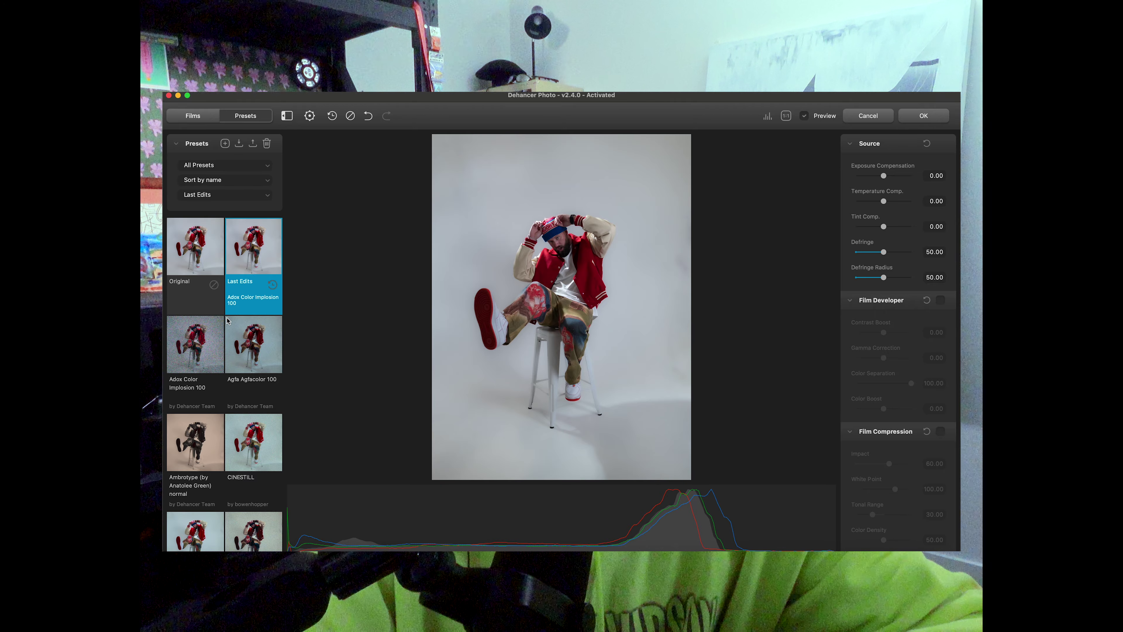
scroll(229, 318, down, 2)
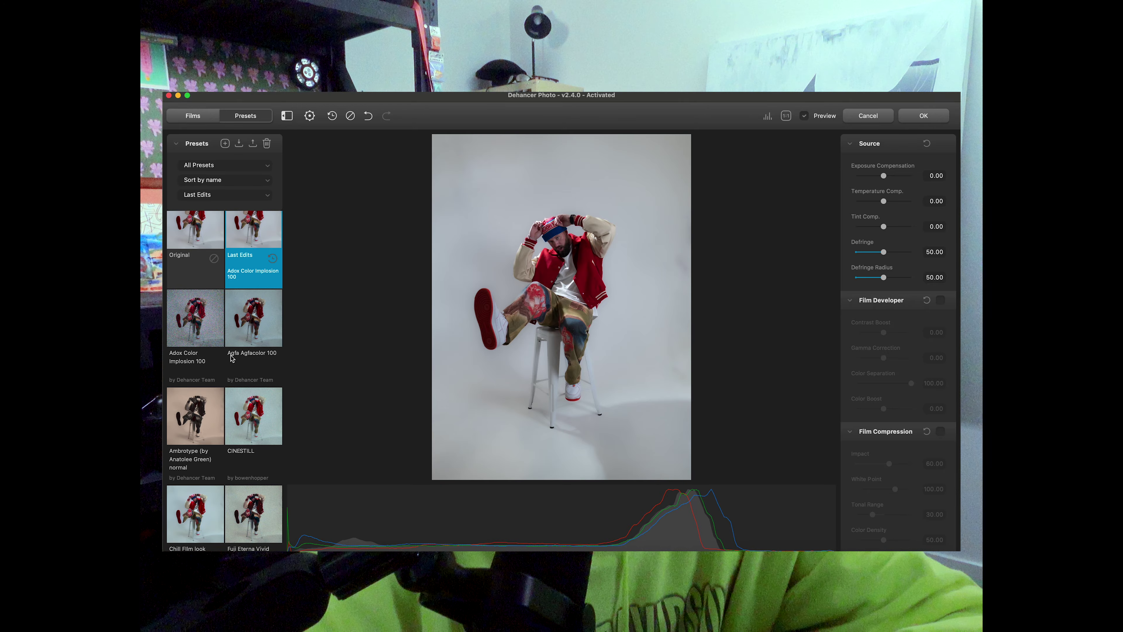
scroll(234, 356, down, 7)
scroll(243, 356, down, 6)
scroll(238, 357, down, 6)
scroll(234, 359, up, 20)
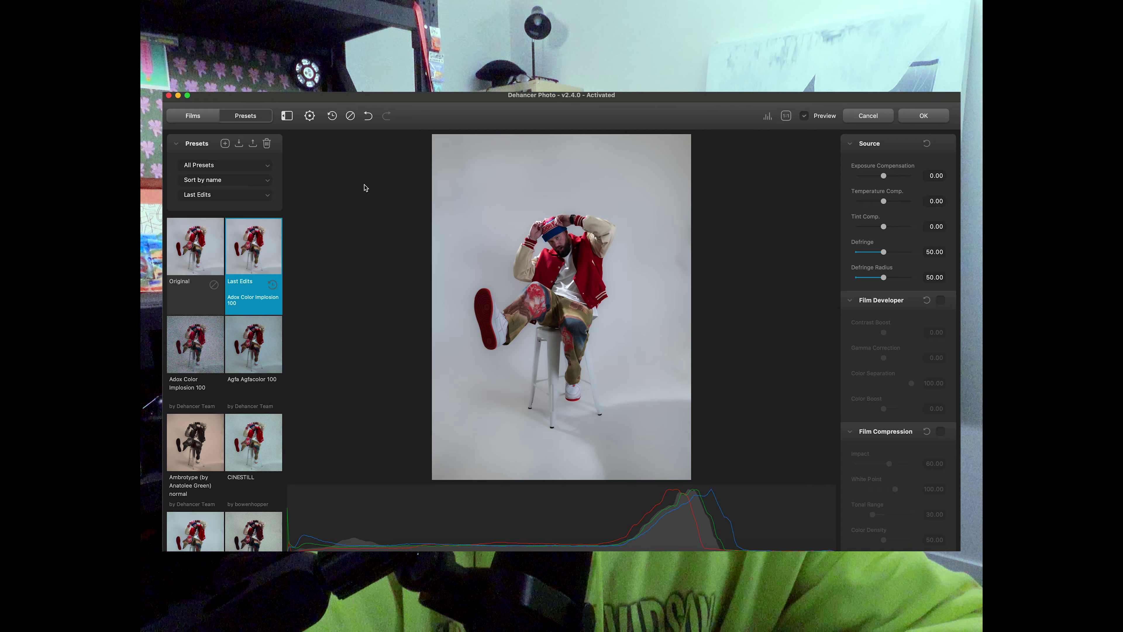
click(225, 143)
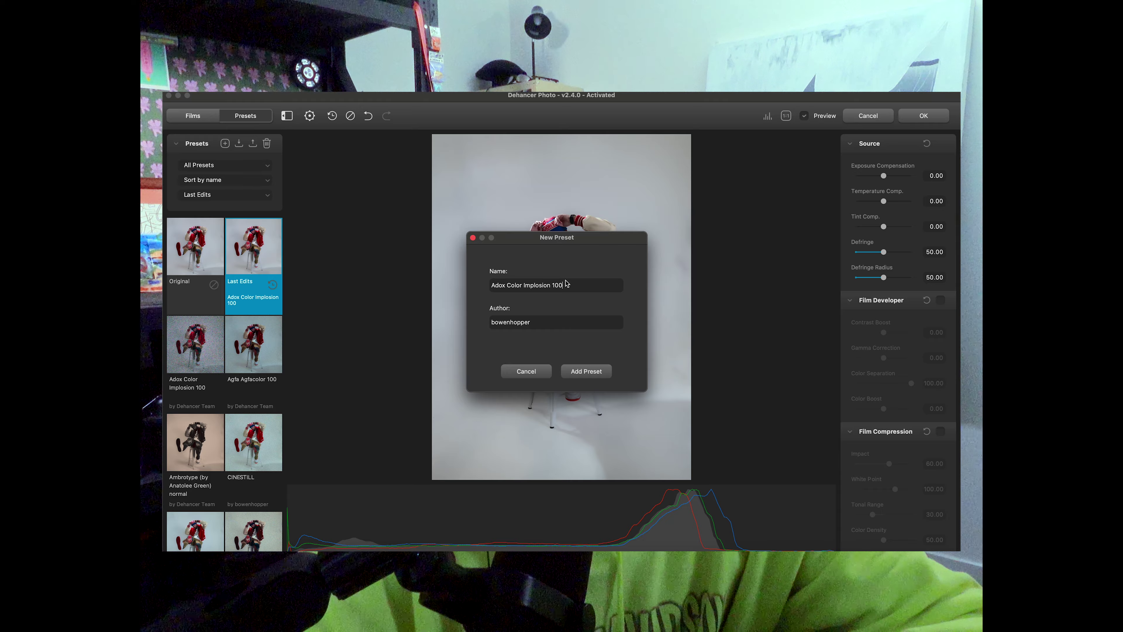
key(Return)
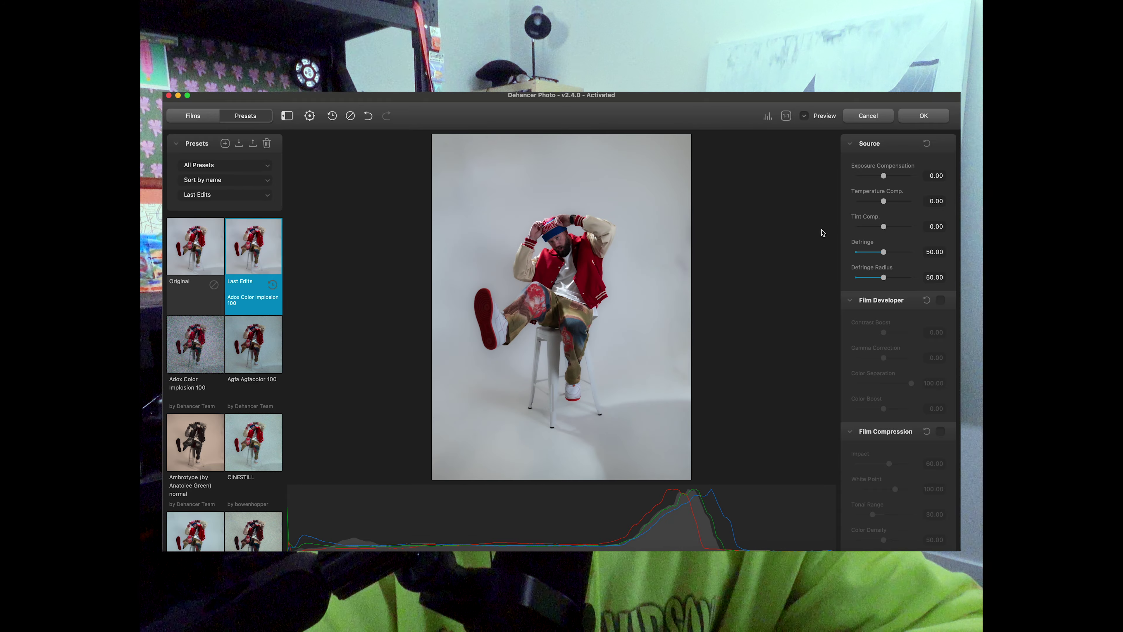
scroll(854, 256, down, 1)
scroll(866, 253, down, 5)
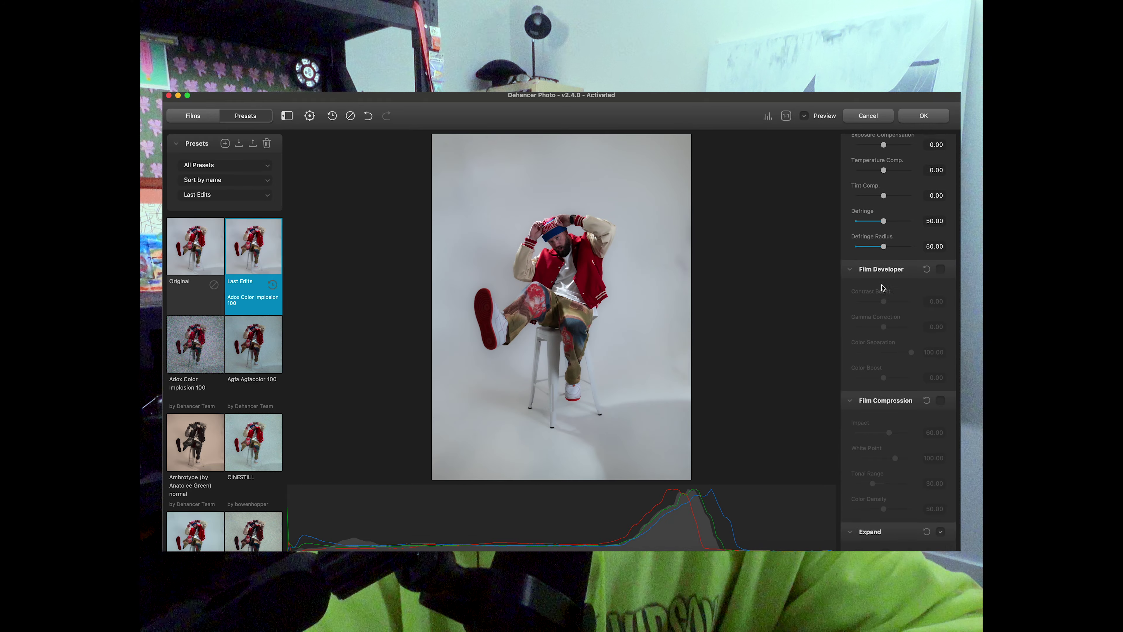
scroll(867, 238, up, 5)
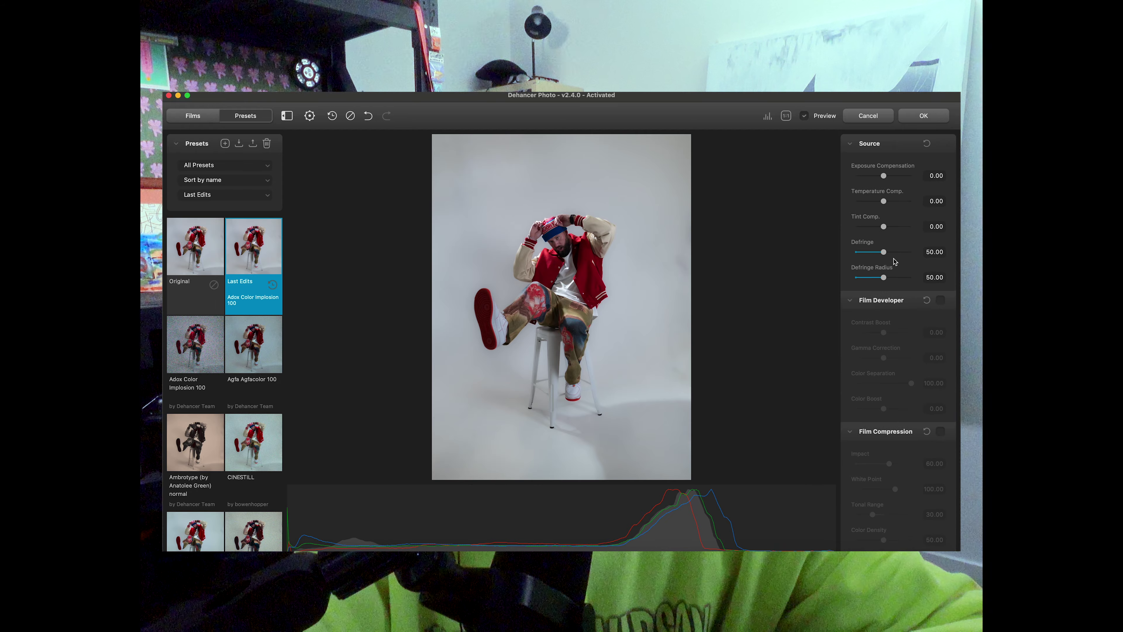
scroll(889, 181, down, 10)
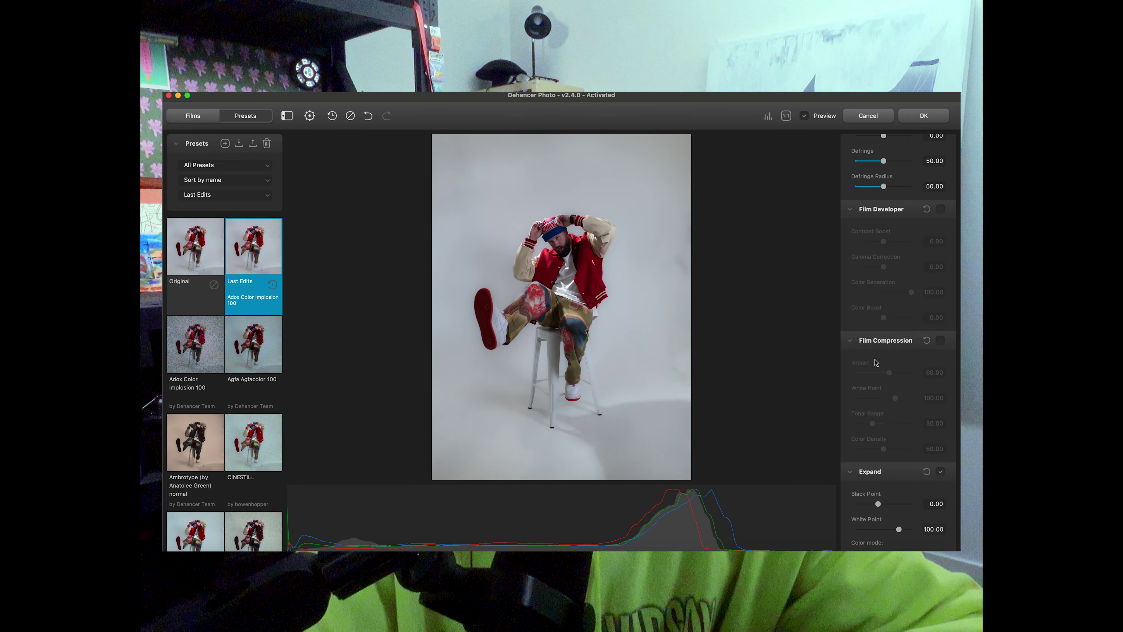
scroll(901, 383, down, 20)
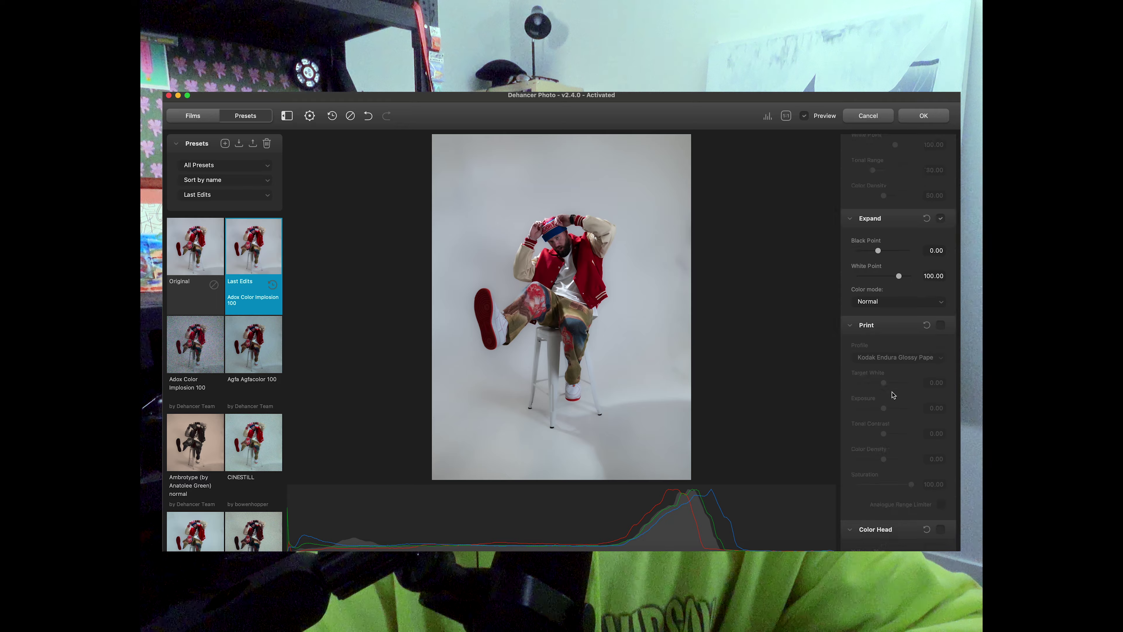
scroll(898, 398, down, 15)
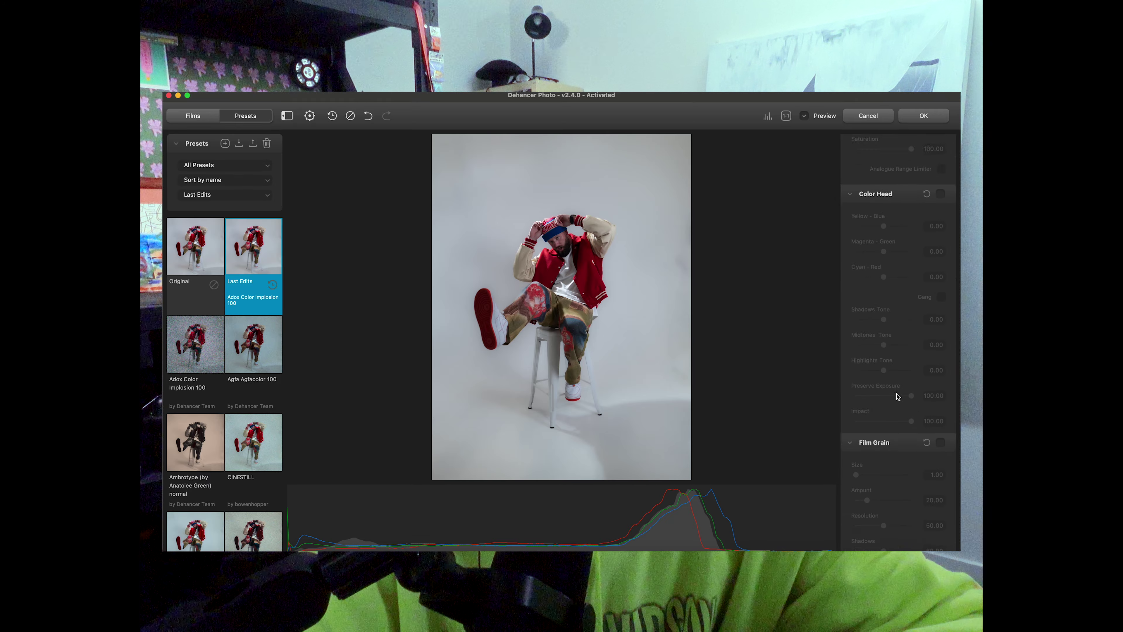
scroll(898, 424, down, 12)
scroll(896, 443, down, 10)
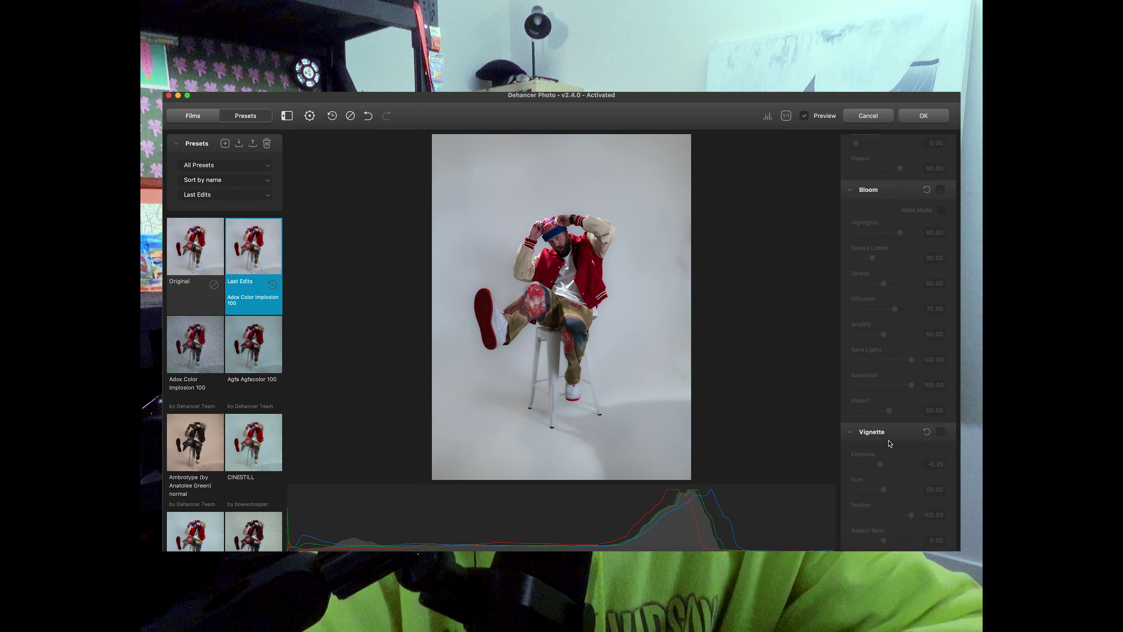
scroll(889, 445, up, 20)
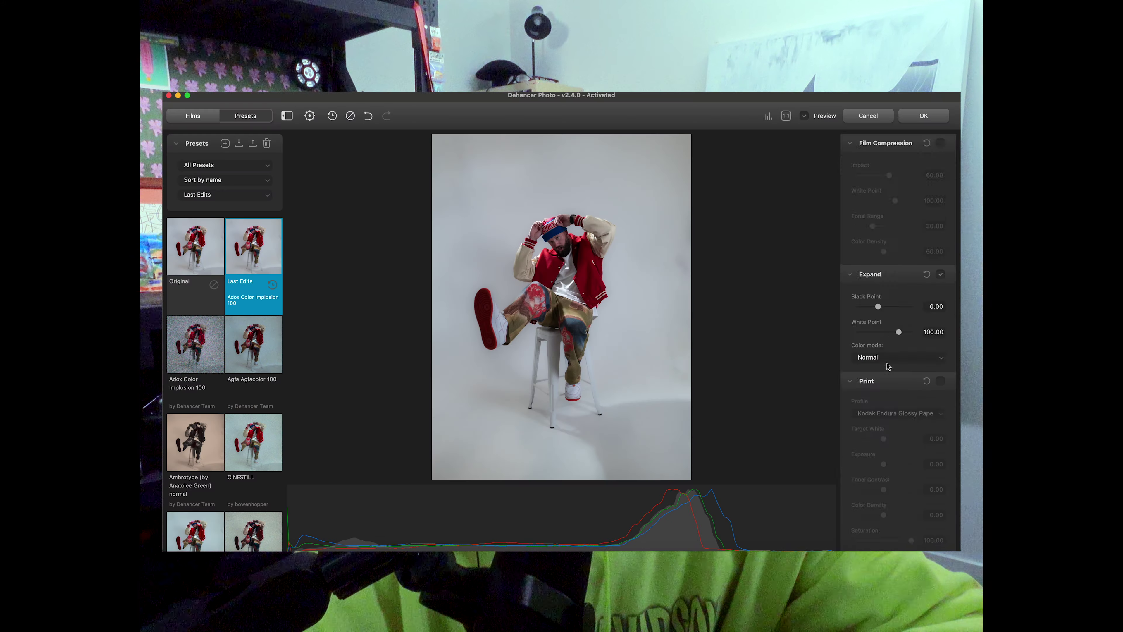
scroll(889, 376, down, 5)
scroll(885, 388, down, 2)
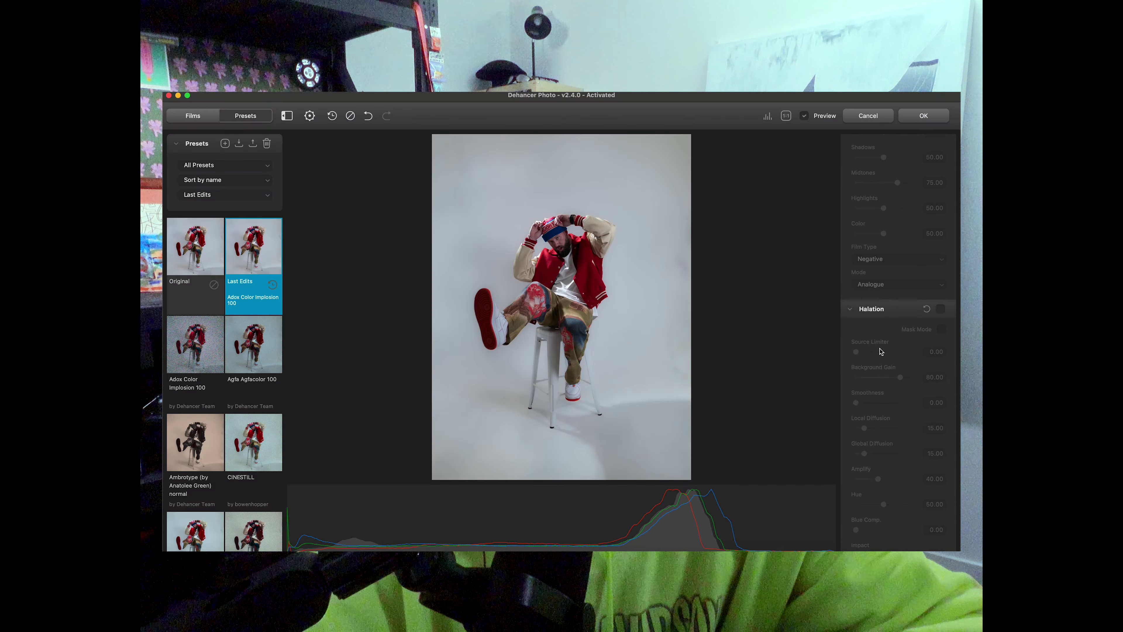
scroll(880, 349, down, 10)
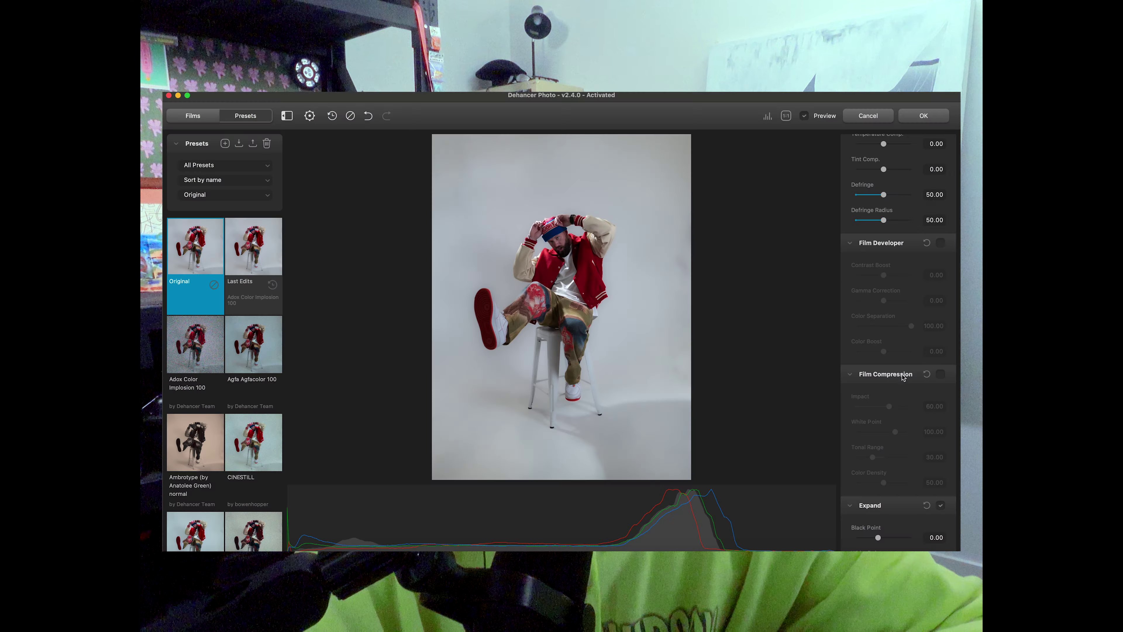
Enable Film Compression and collapse its settings.
scroll(892, 395, down, 3)
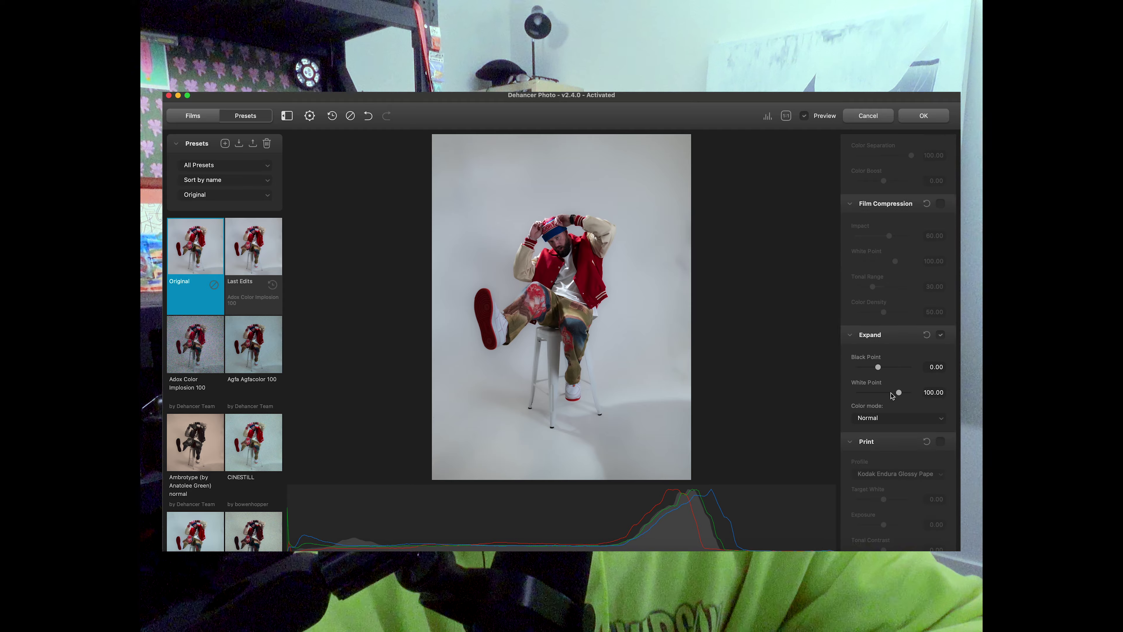
scroll(892, 390, up, 2)
click(941, 262)
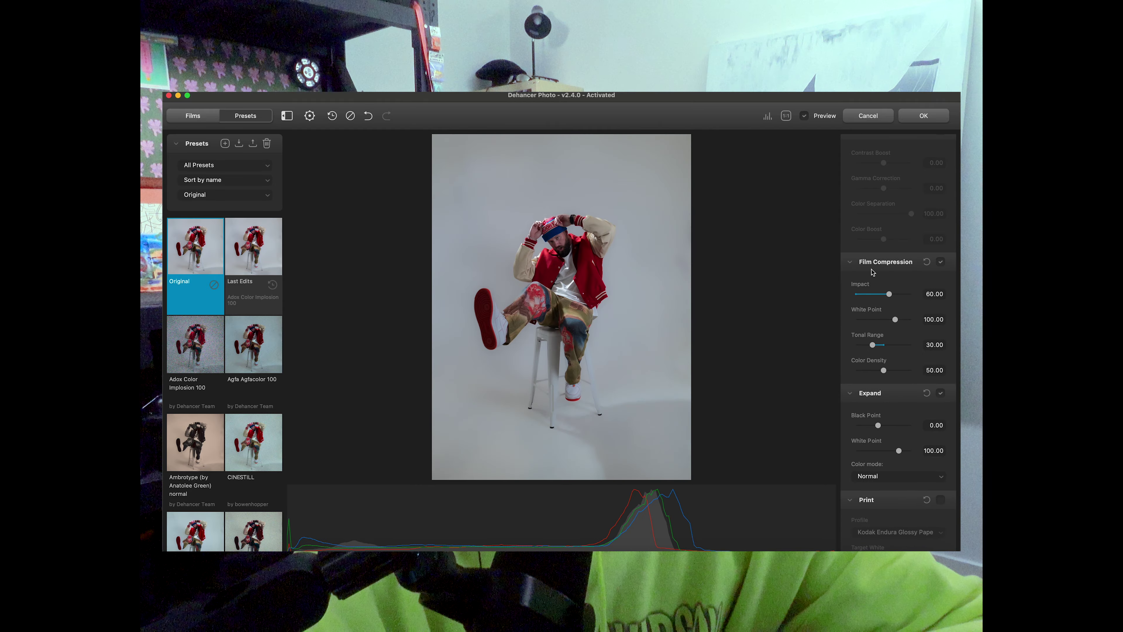
click(948, 263)
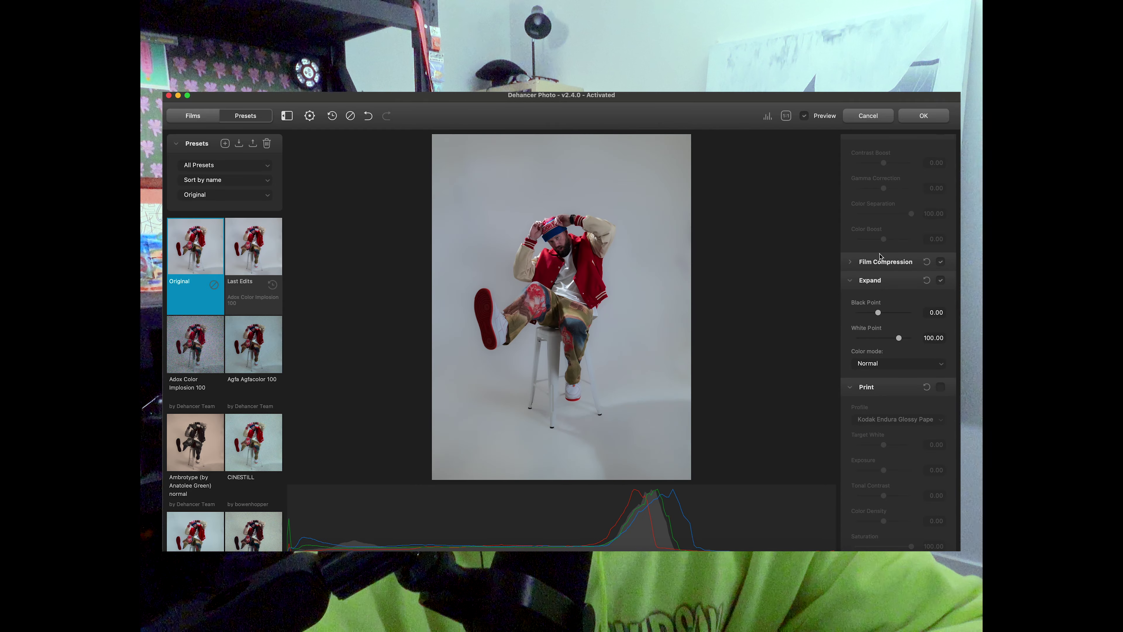
scroll(880, 256, up, 3)
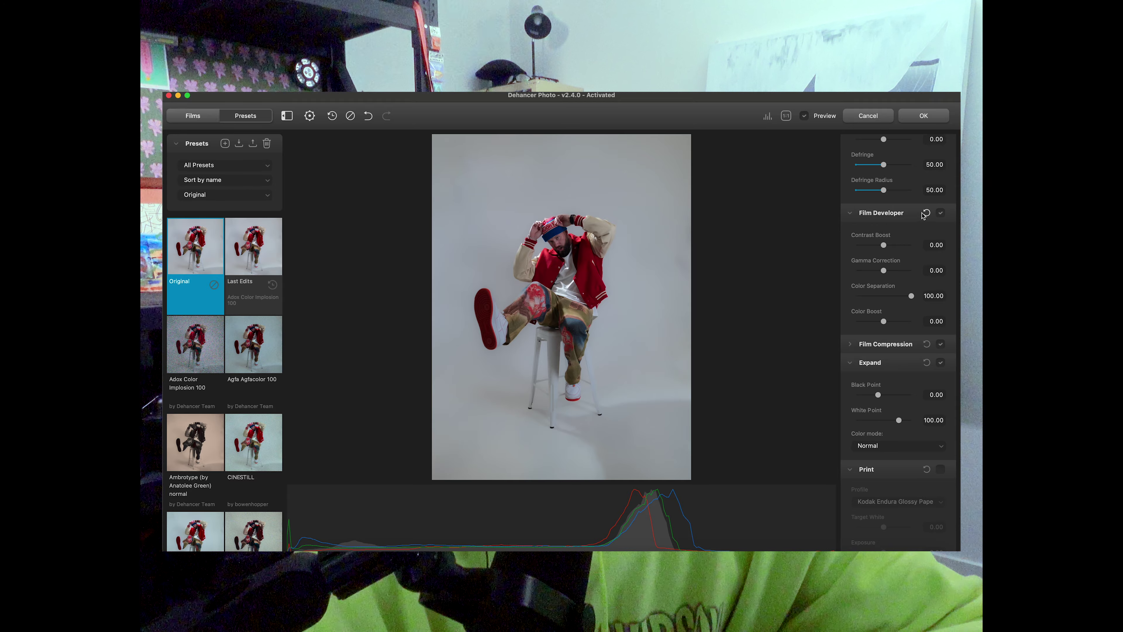
Raise Film Developer Gamma Correction to 4.62 and show the Film Compression settings again.
mouse_move(879, 271)
mouse_down()
mouse_move(876, 246)
mouse_move(897, 260)
mouse_up()
scroll(877, 289, down, 3)
click(880, 281)
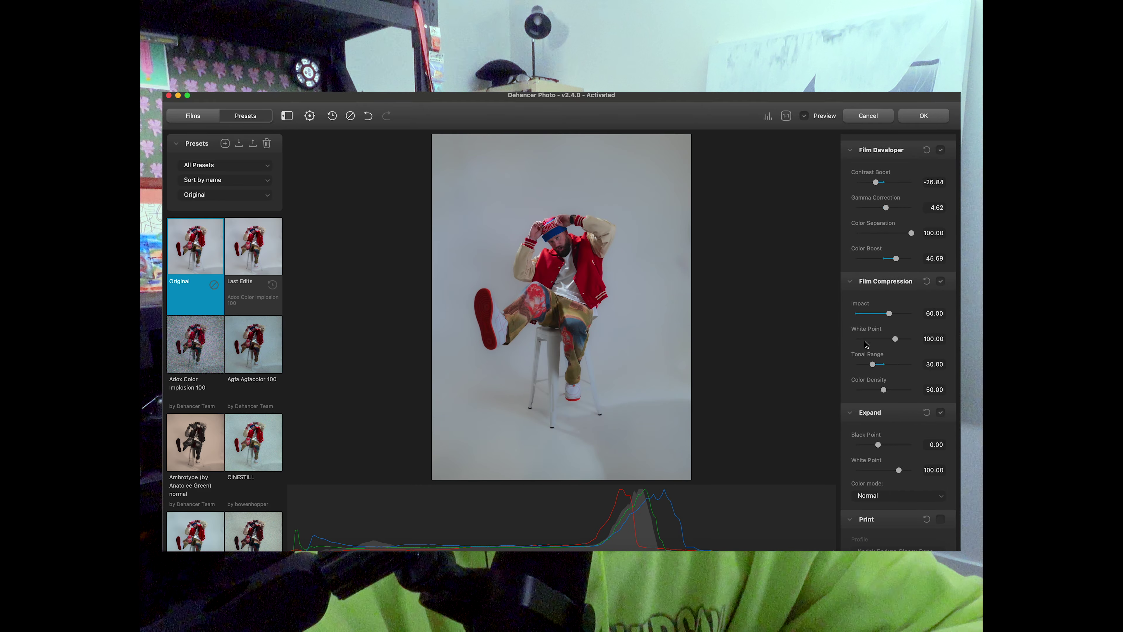
scroll(866, 347, down, 2)
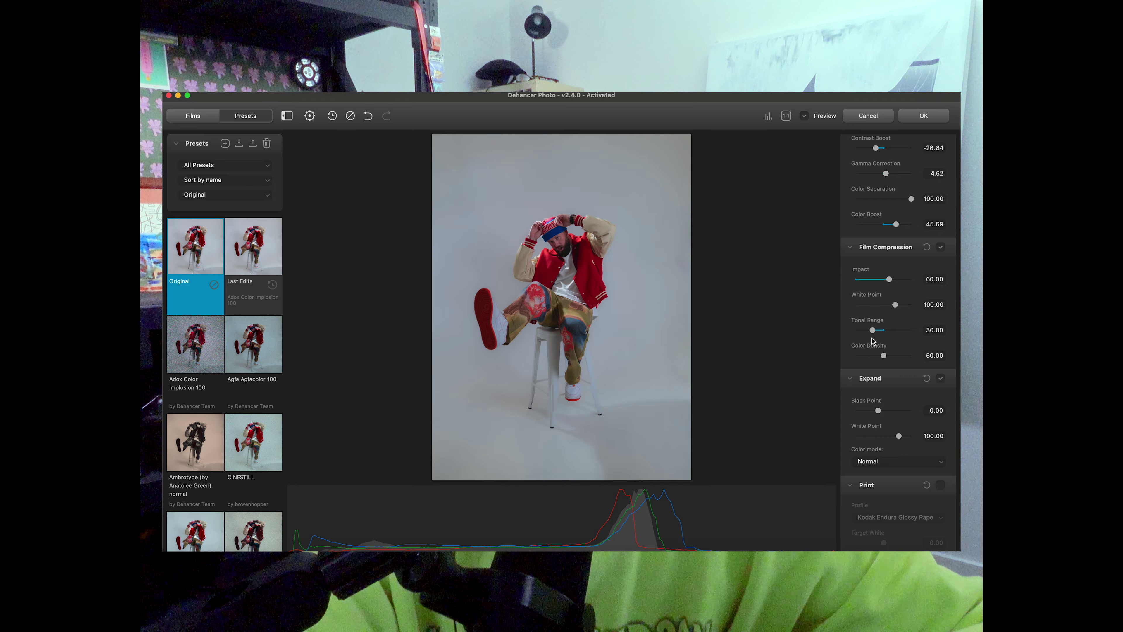
scroll(881, 325, down, 9)
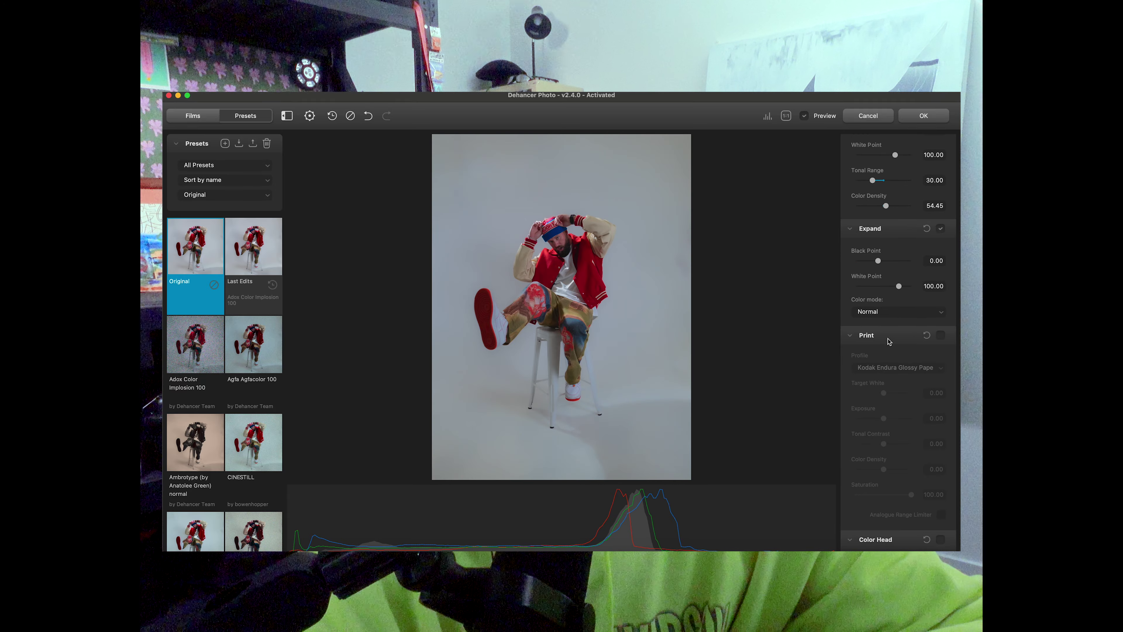
Enable Print with Kodak Endura Glossy Paper and raise its Color Density to 73.98.
scroll(889, 340, down, 2)
click(940, 311)
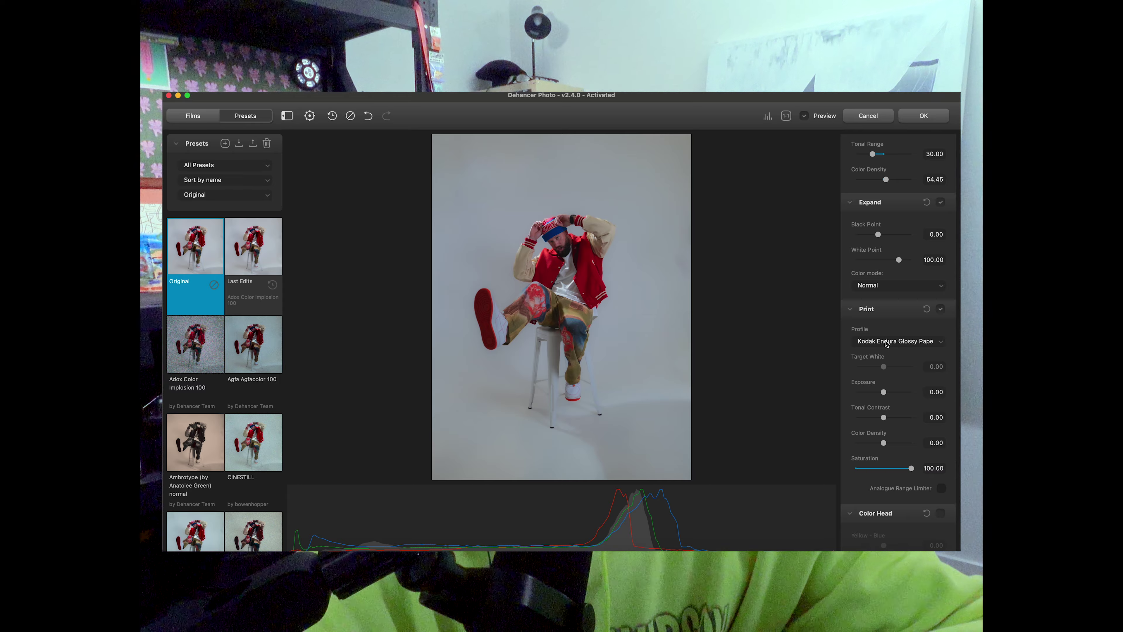
scroll(888, 344, down, 4)
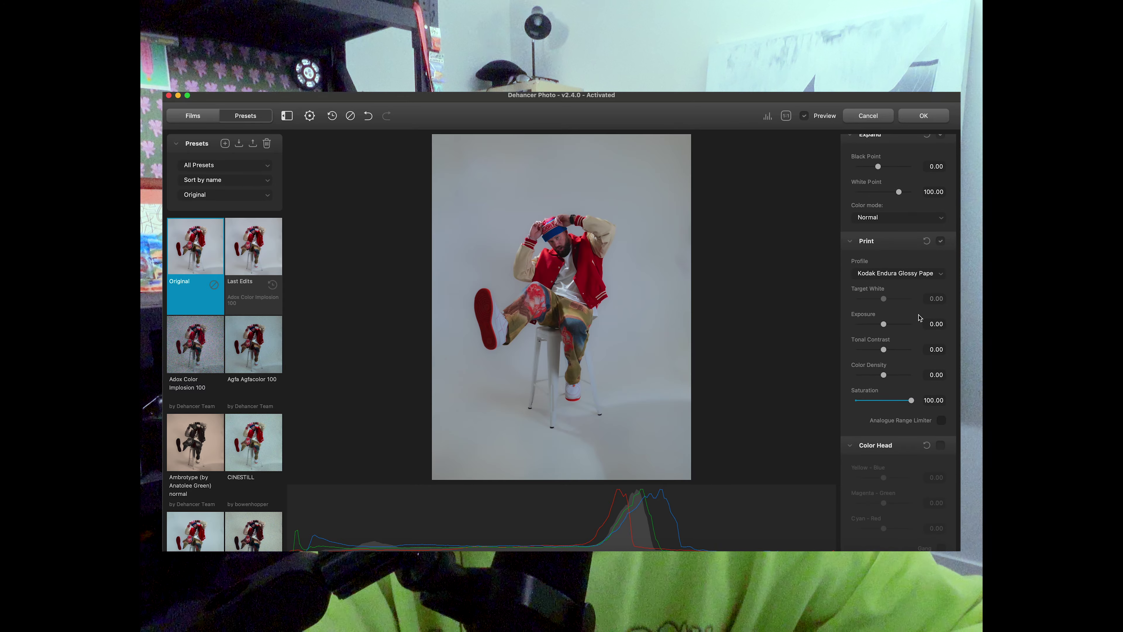
scroll(900, 275, up, 1)
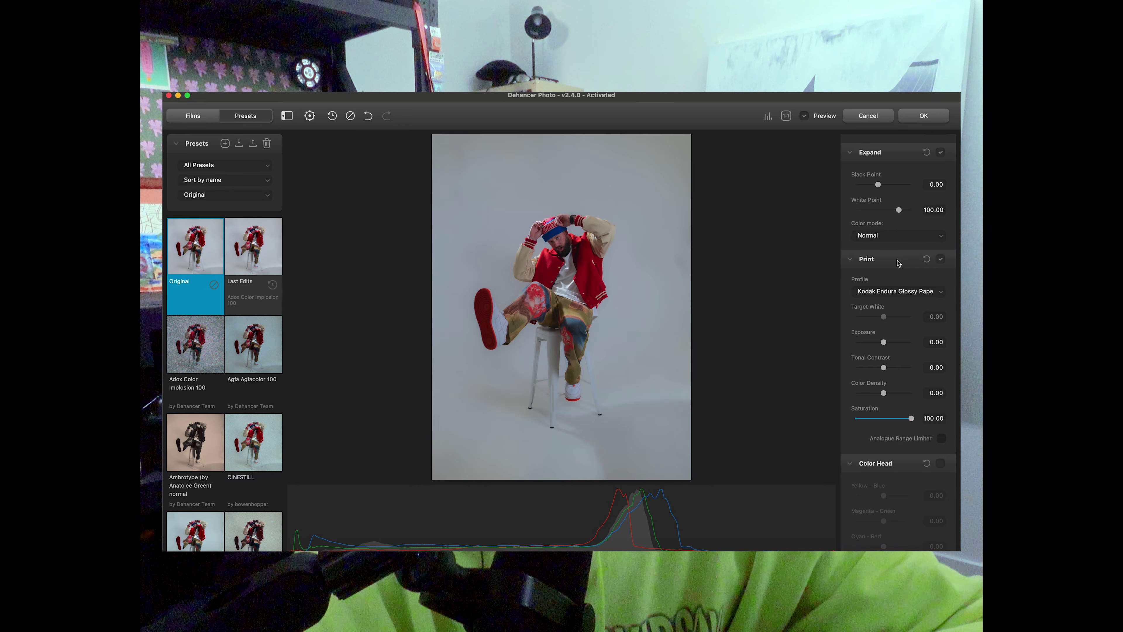
scroll(897, 266, up, 2)
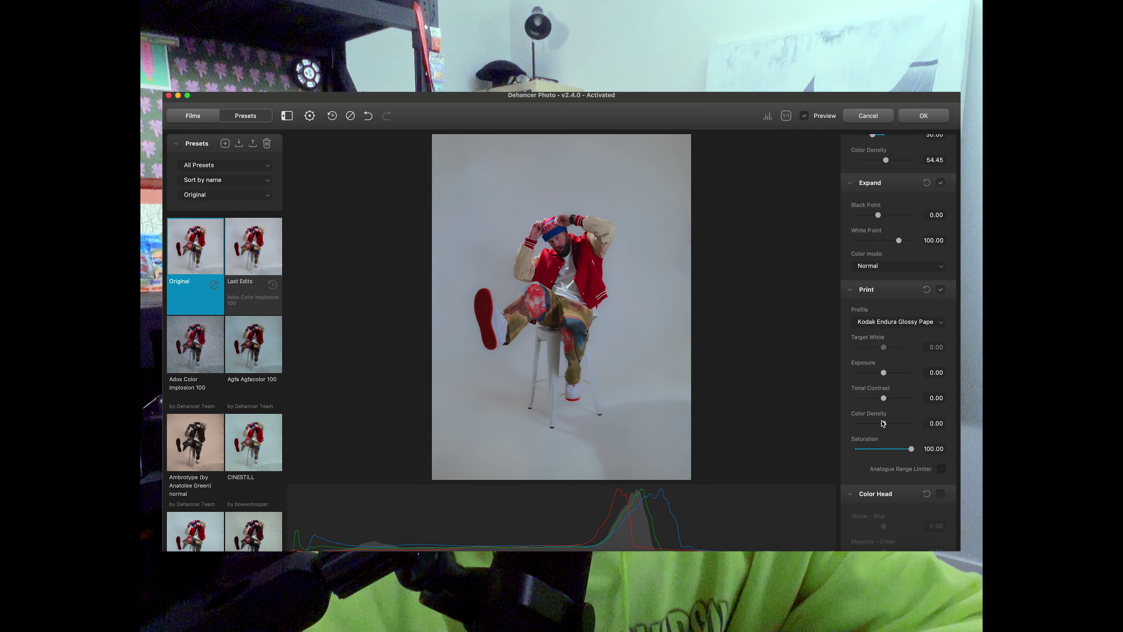
mouse_move(883, 423)
mouse_down()
mouse_move(911, 429)
mouse_move(895, 427)
mouse_up()
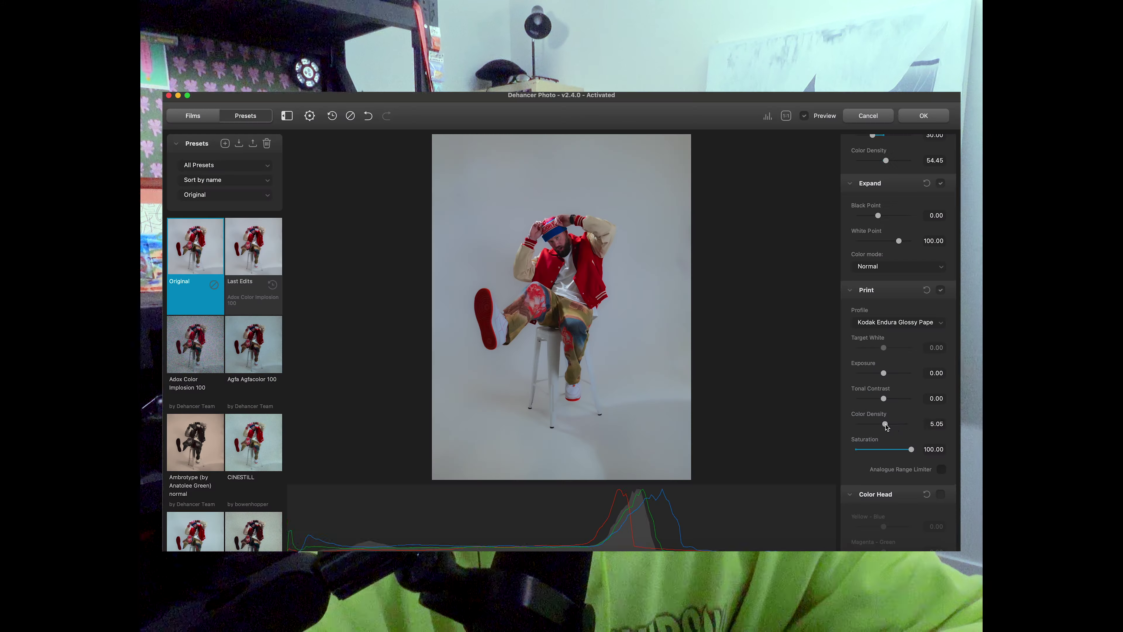
drag(886, 426, 905, 426)
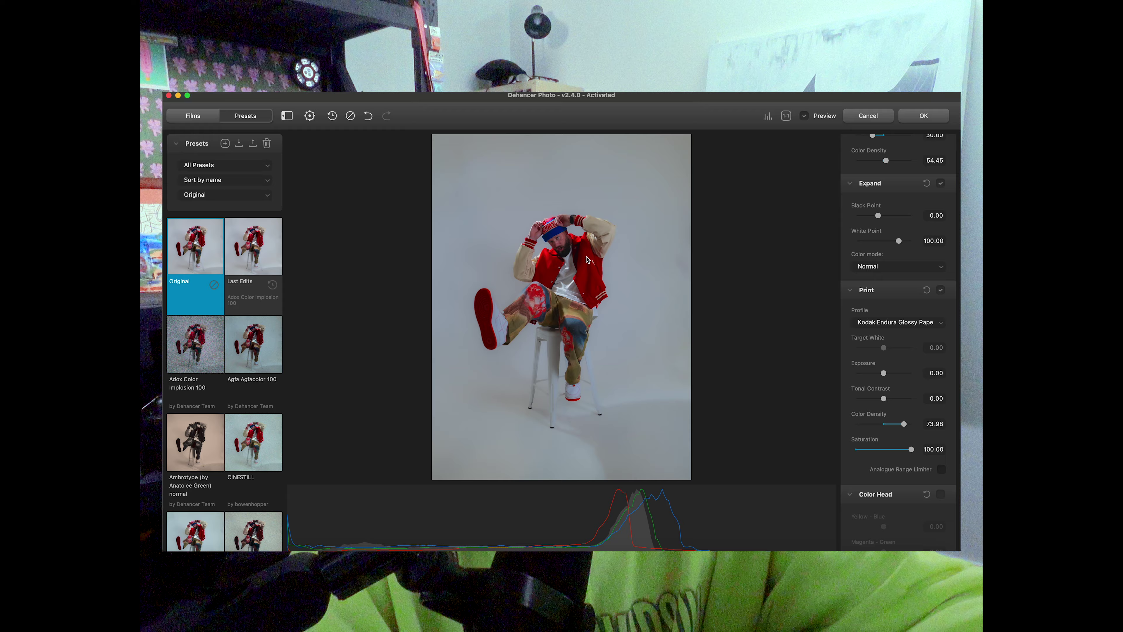
Enable Color Head with Yellow-Blue 7.68 and Magenta-Green 2.57.
scroll(880, 331, down, 10)
click(885, 265)
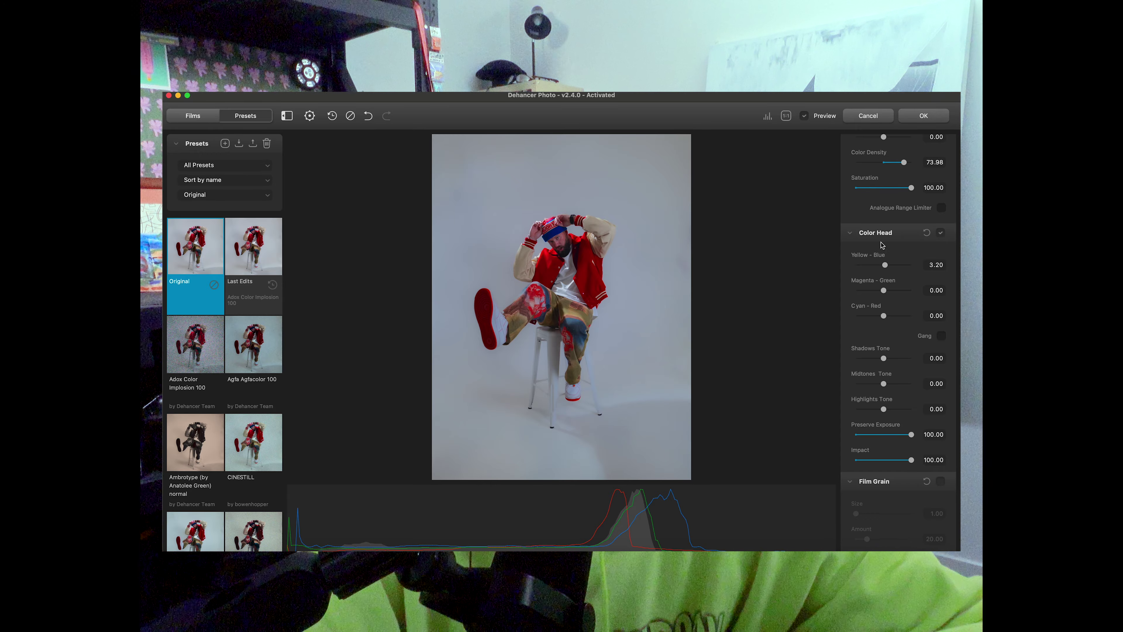
drag(885, 264, 888, 265)
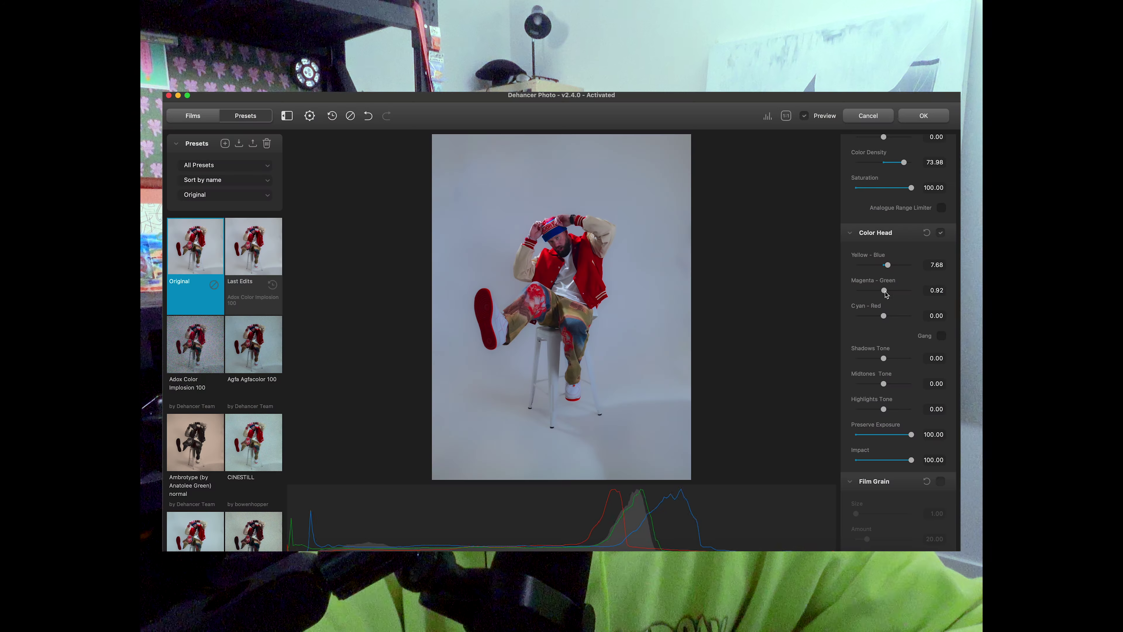
drag(886, 294, 881, 317)
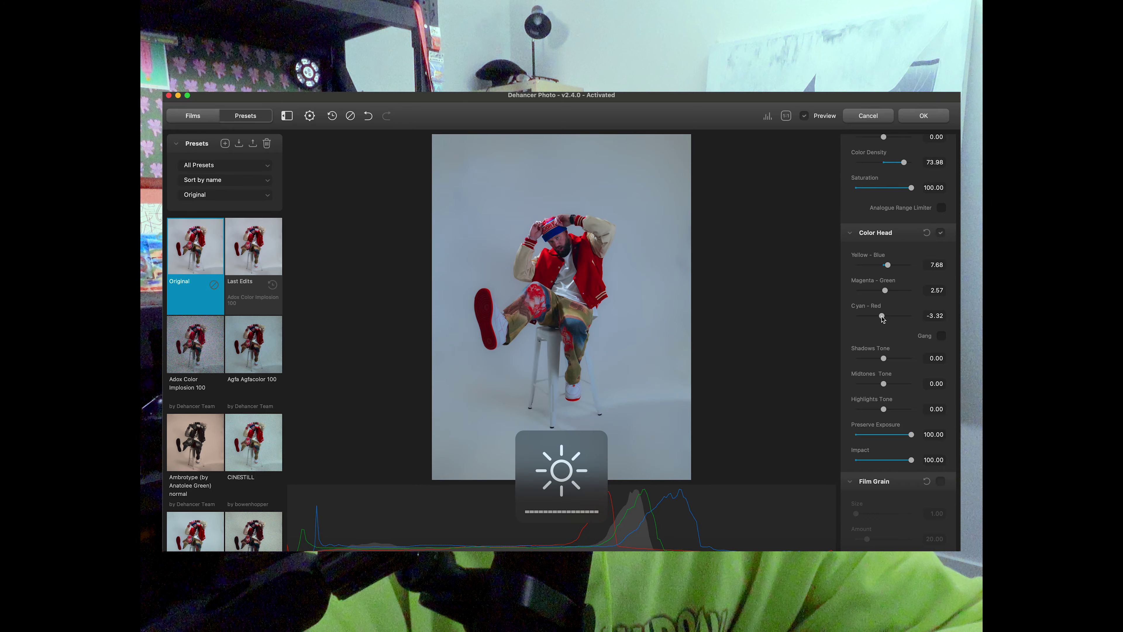
Set Cyan-Red to -3.32, Midtones Tone to 11.74 and Highlights Tone to -21.82.
scroll(882, 319, down, 1)
drag(883, 370, 887, 354)
drag(884, 394, 878, 400)
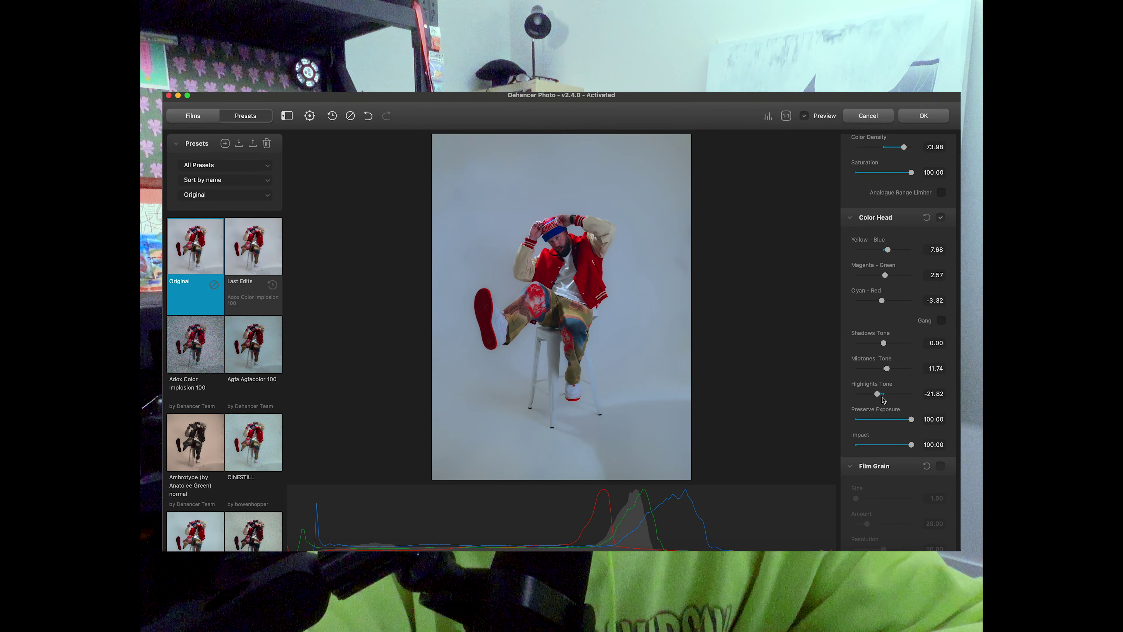
Enable Film Grain with Size 1.89, Amount 9.76 and stronger shadow grain, then enable Halation.
scroll(897, 354, down, 10)
click(940, 273)
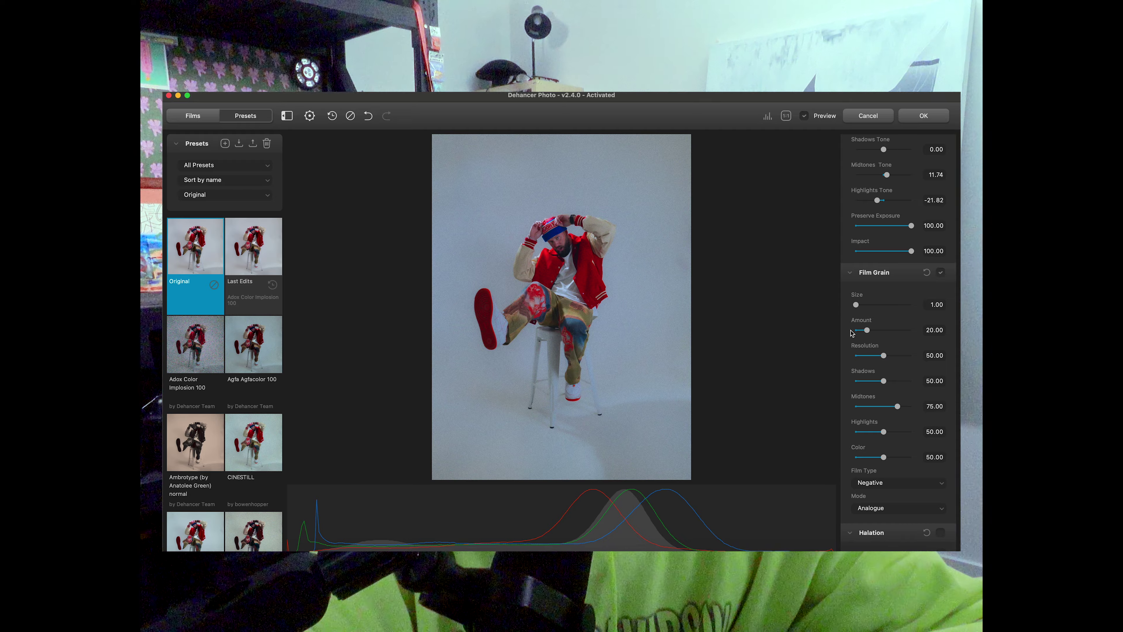
mouse_move(857, 308)
mouse_down()
mouse_move(891, 307)
mouse_move(860, 307)
mouse_up()
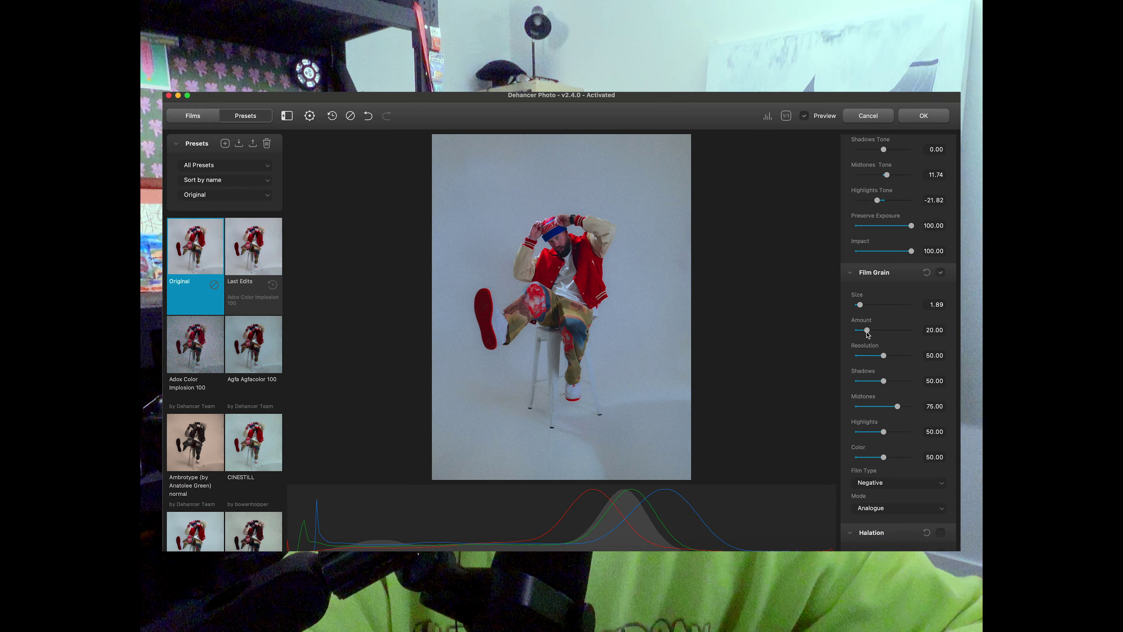
drag(868, 331, 861, 331)
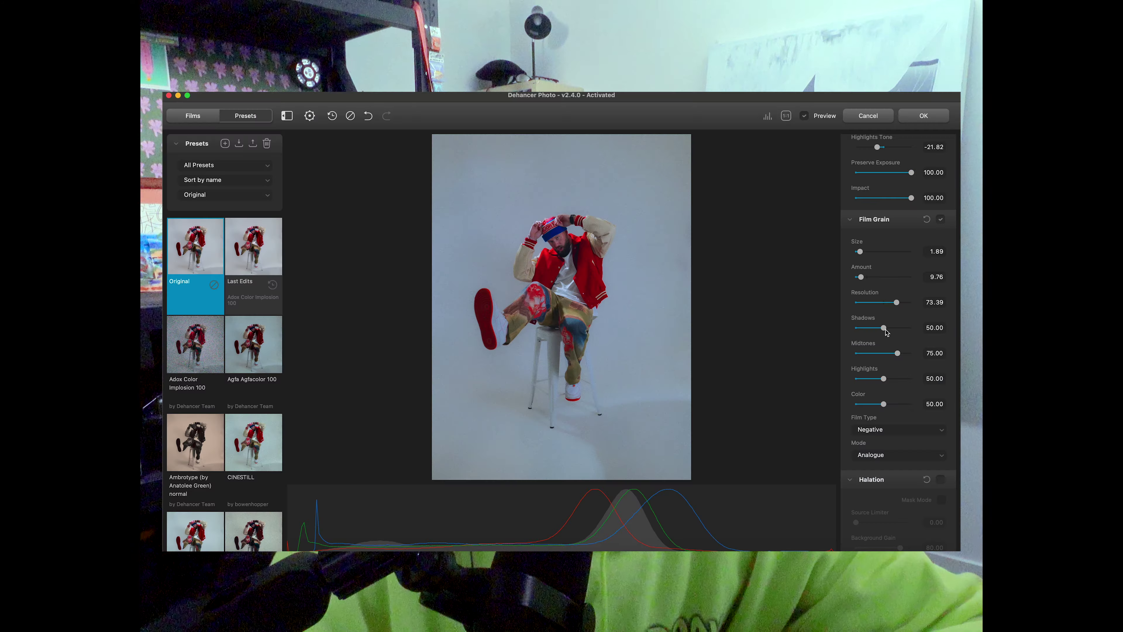
drag(887, 330, 866, 379)
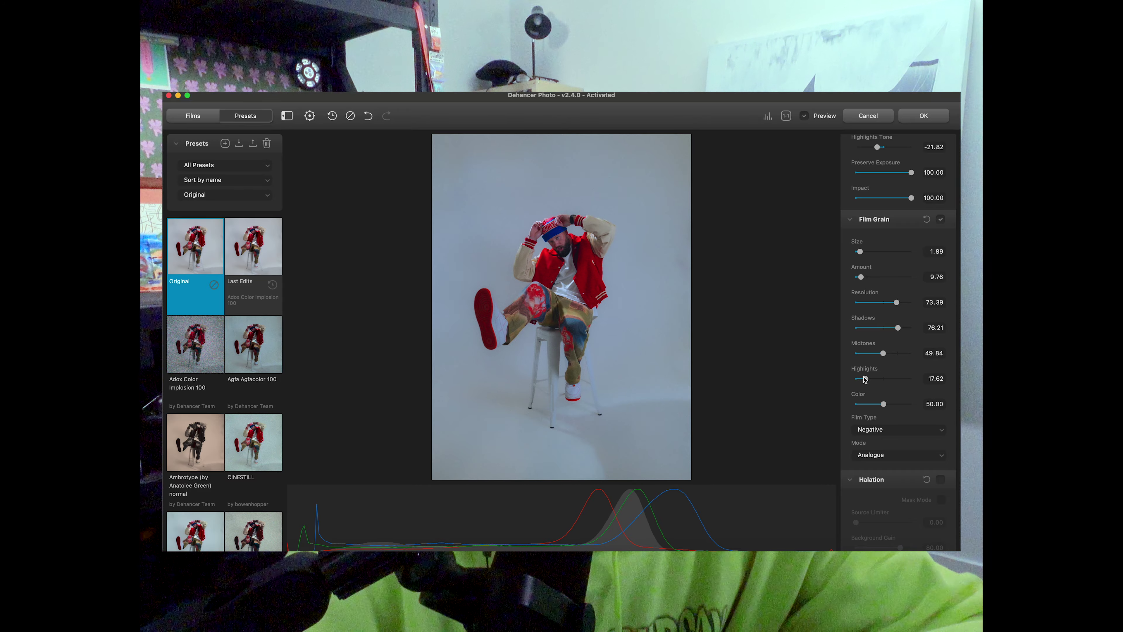
scroll(898, 309, down, 5)
click(942, 246)
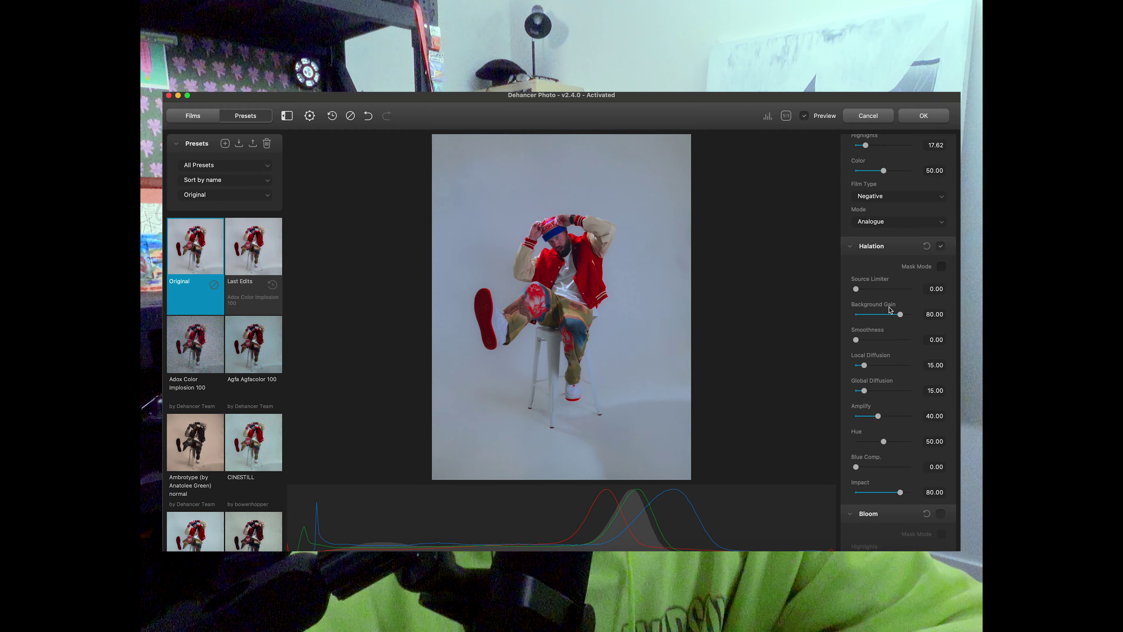
Tune Halation in mask preview to Source Limiter 5.77 and Amplify 12.97, then enable Bloom.
click(941, 266)
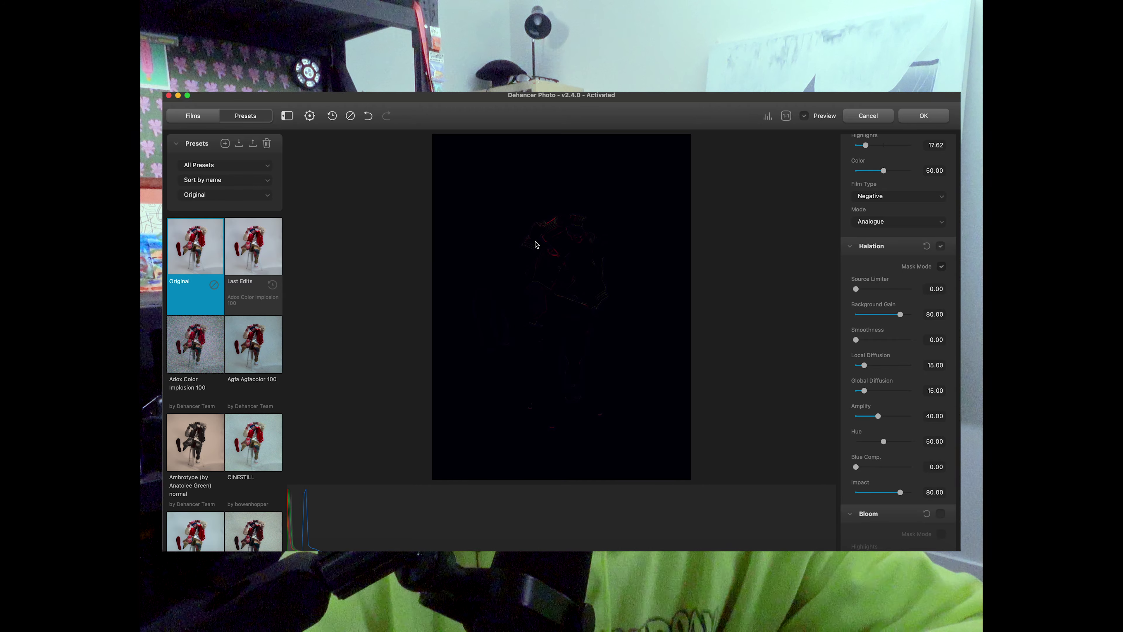
mouse_move(864, 391)
mouse_down()
mouse_move(932, 395)
mouse_move(865, 396)
mouse_up()
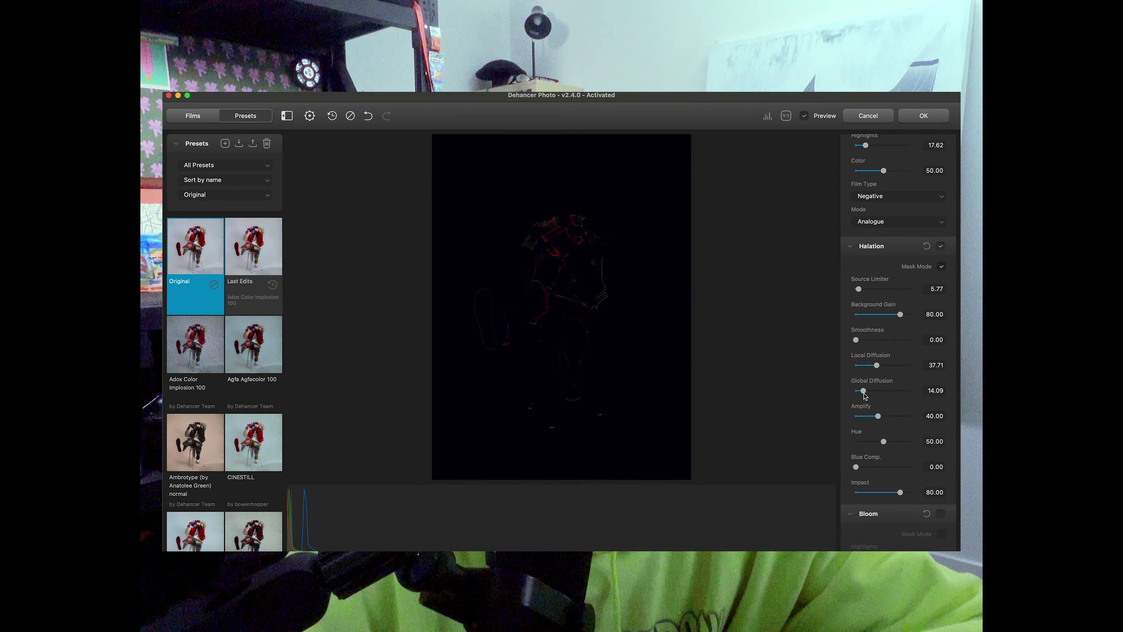
click(942, 267)
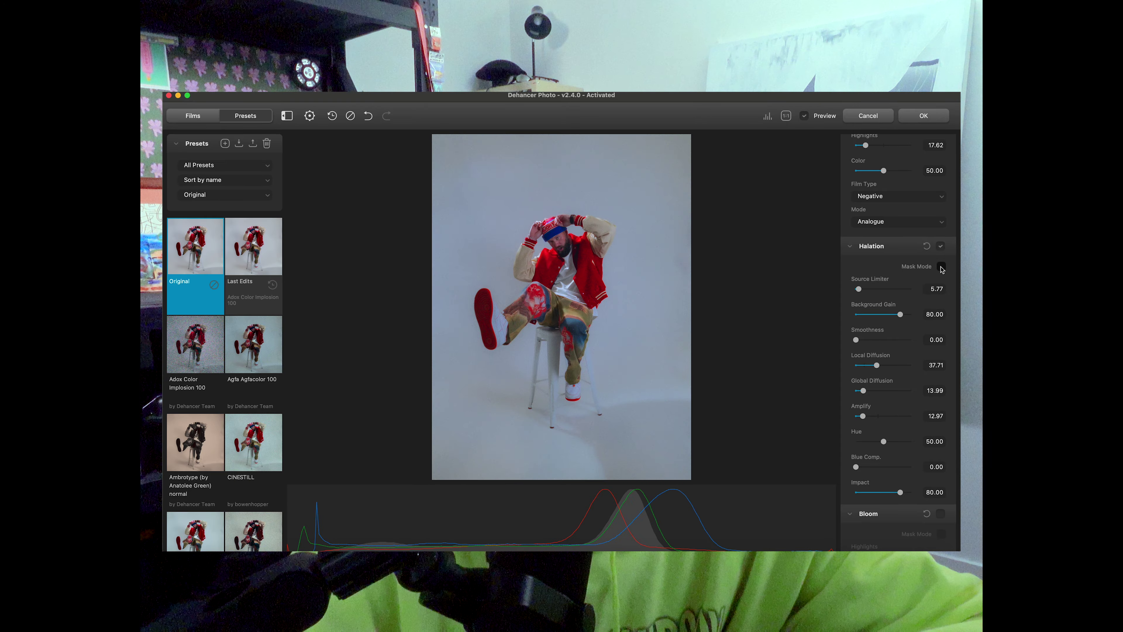
scroll(942, 270, down, 5)
click(942, 309)
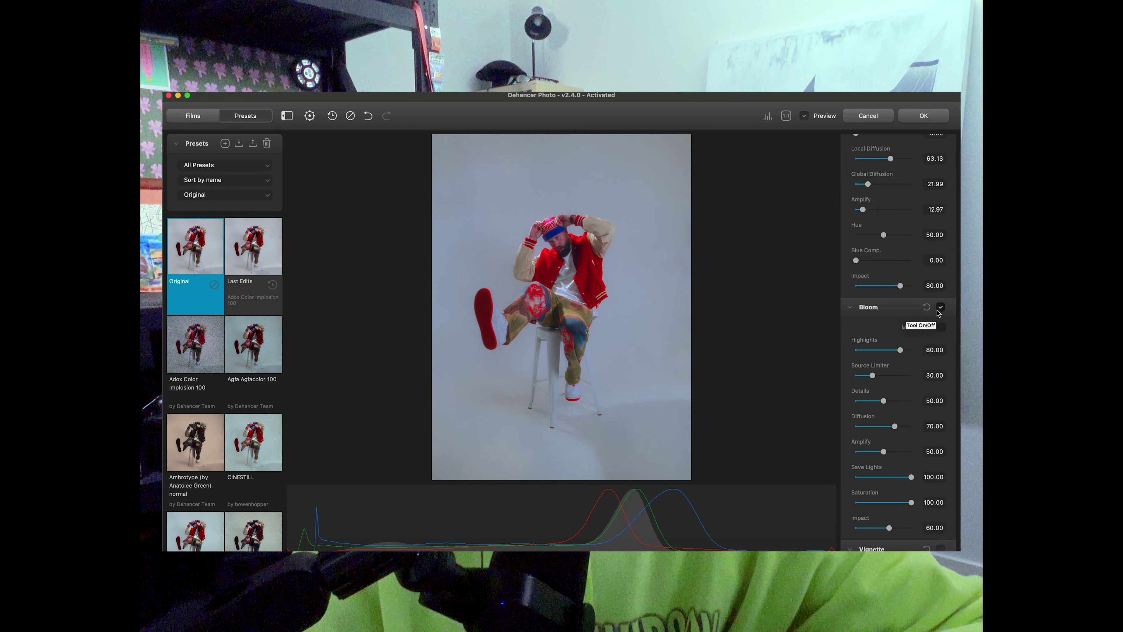
Set Bloom Highlights 60.12, Diffusion 51.96 and Amplify 28.16, leaving Vignette off.
scroll(905, 384, down, 2)
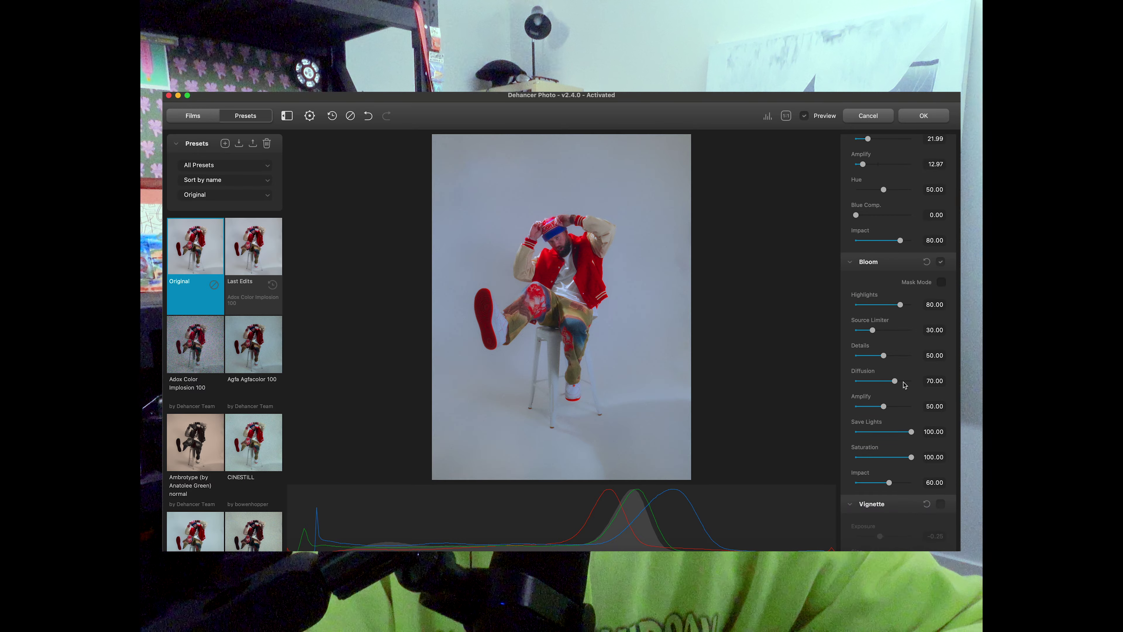
mouse_move(901, 308)
mouse_down()
mouse_move(867, 308)
mouse_move(888, 308)
mouse_up()
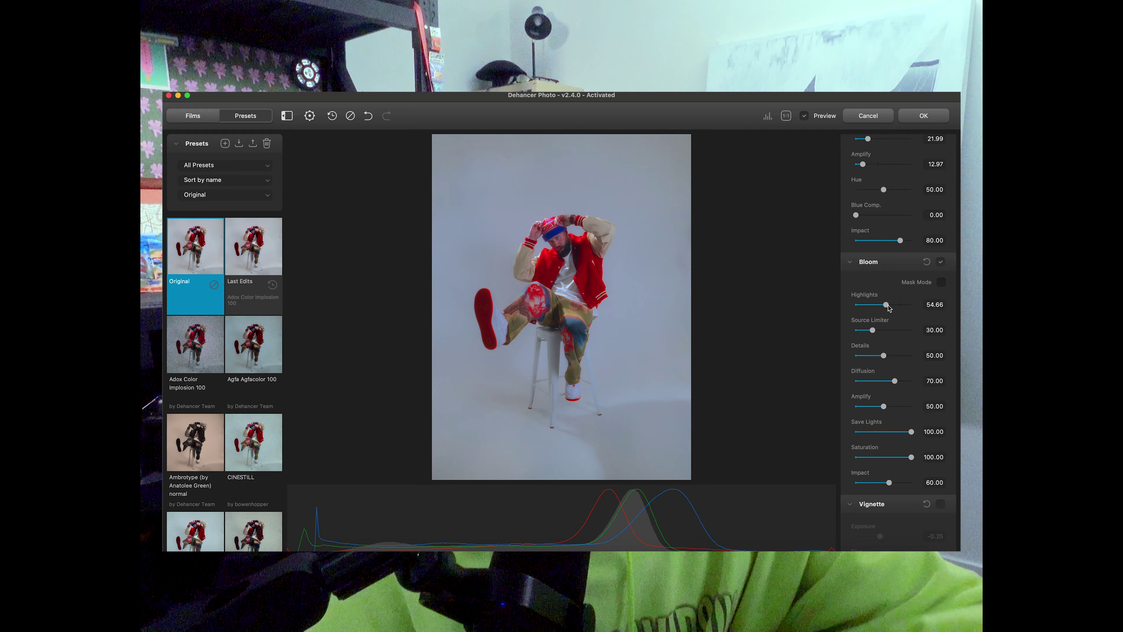
drag(894, 381, 884, 380)
drag(883, 407, 871, 407)
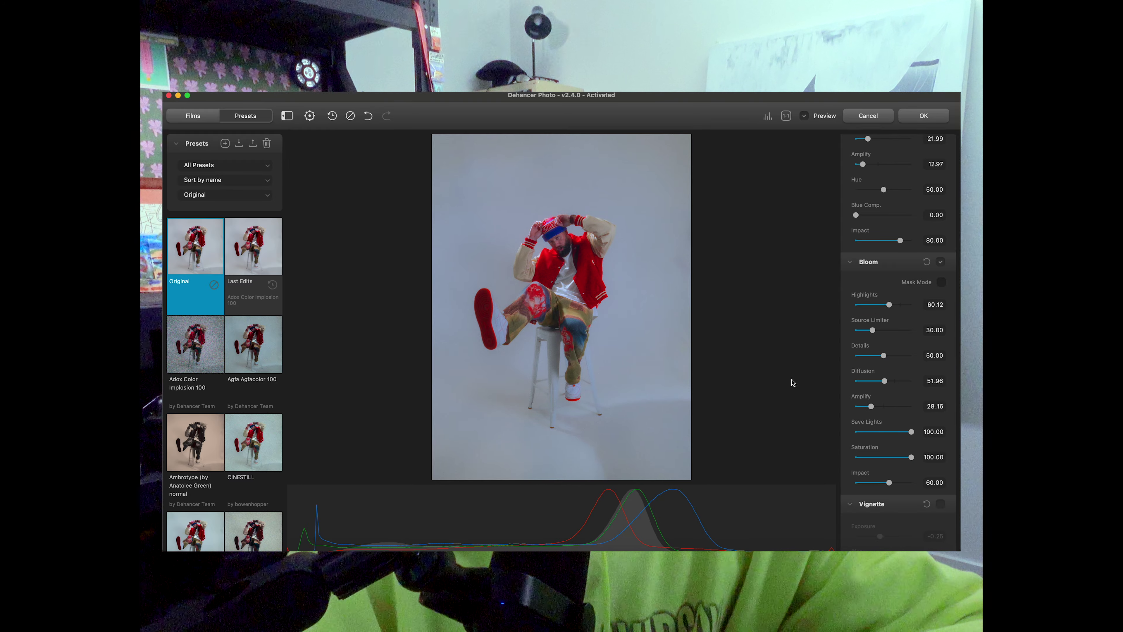
scroll(938, 429, down, 3)
click(941, 432)
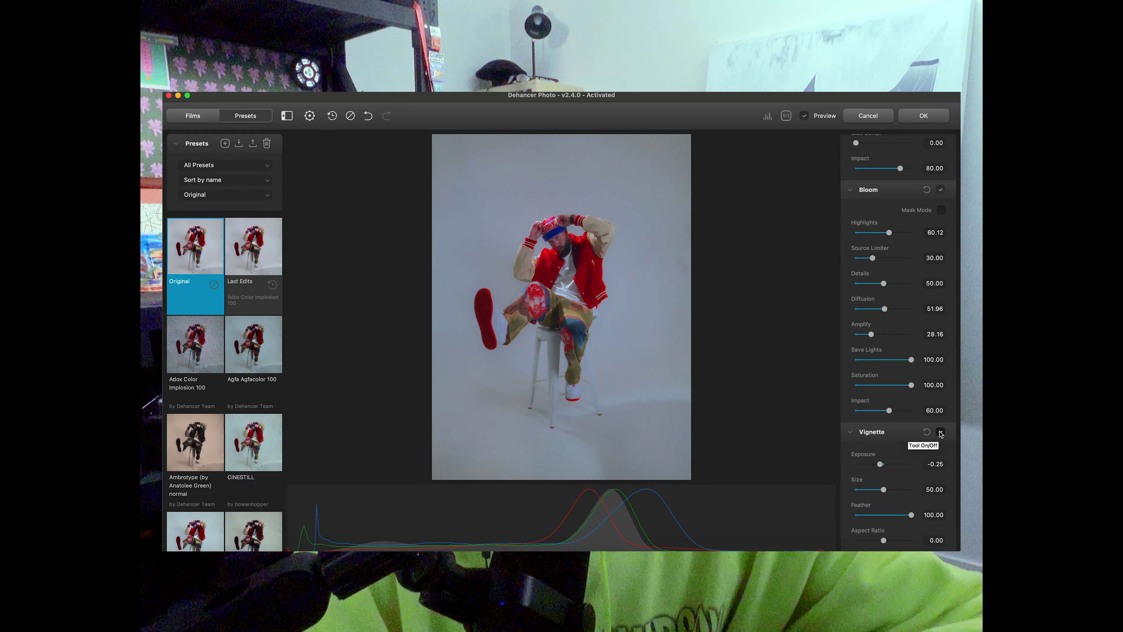
click(941, 432)
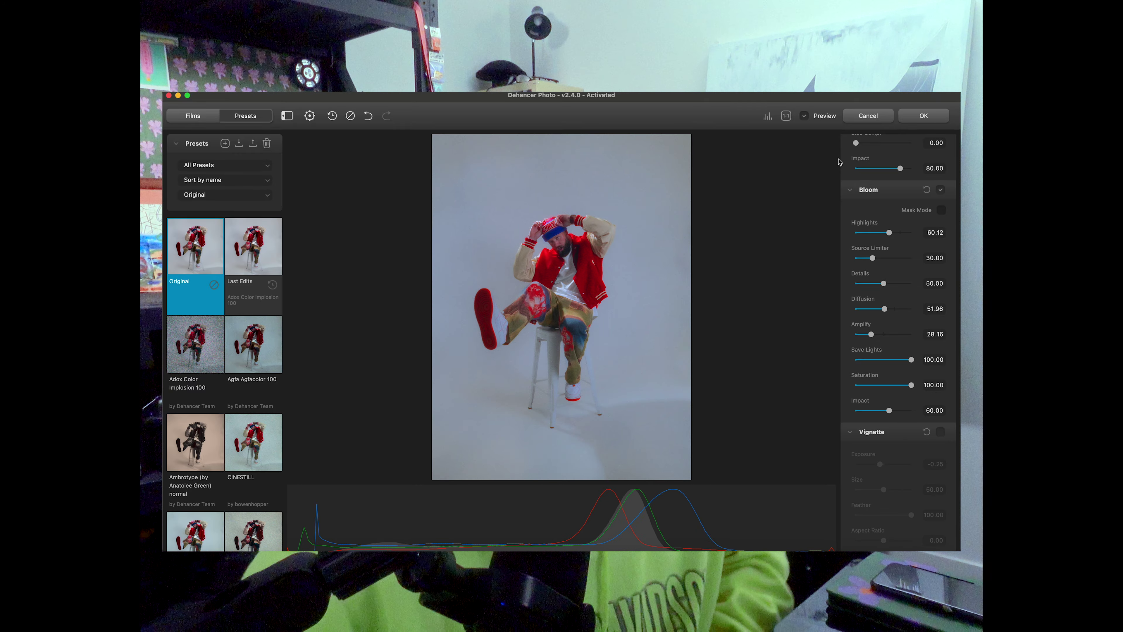
Apply the film look back to Lightroom and compare it with the previous edited version.
click(924, 117)
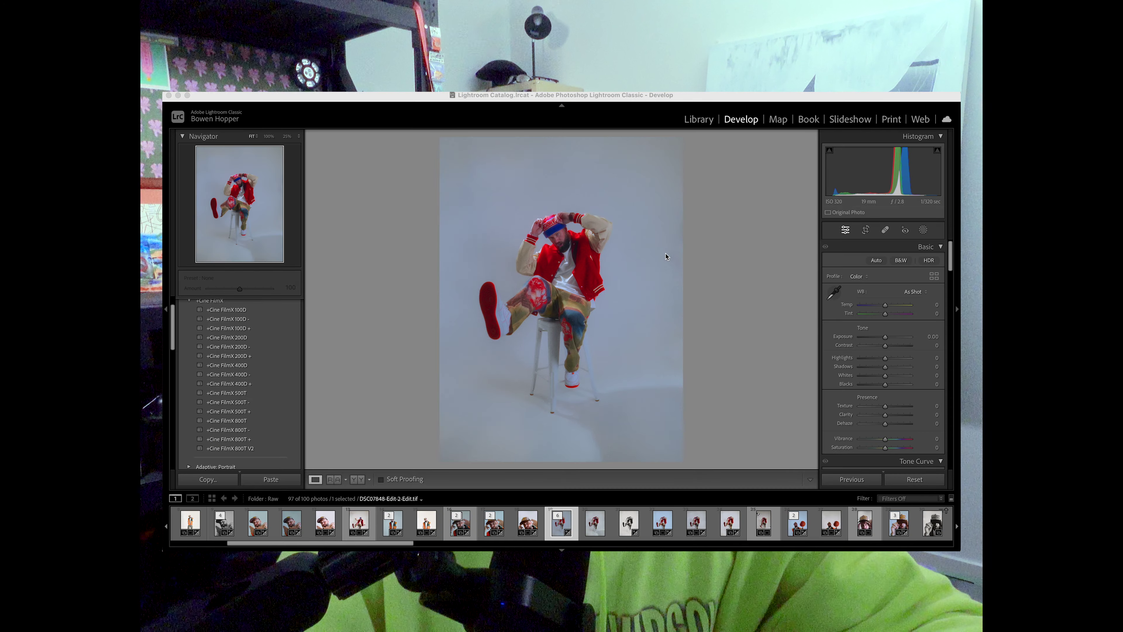
click(594, 529)
click(561, 529)
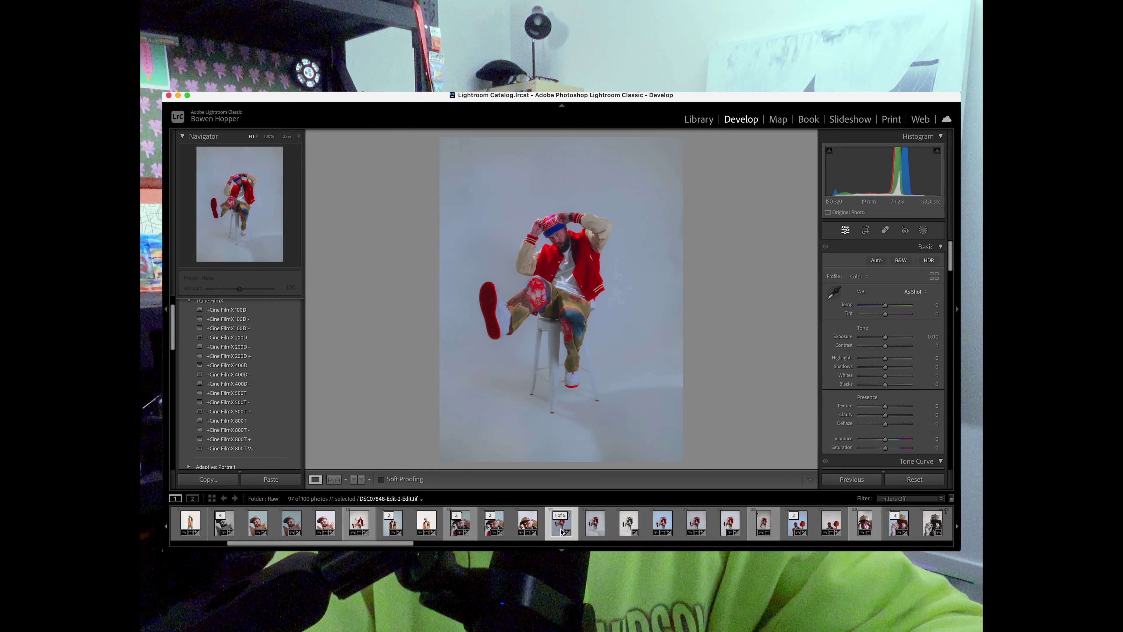